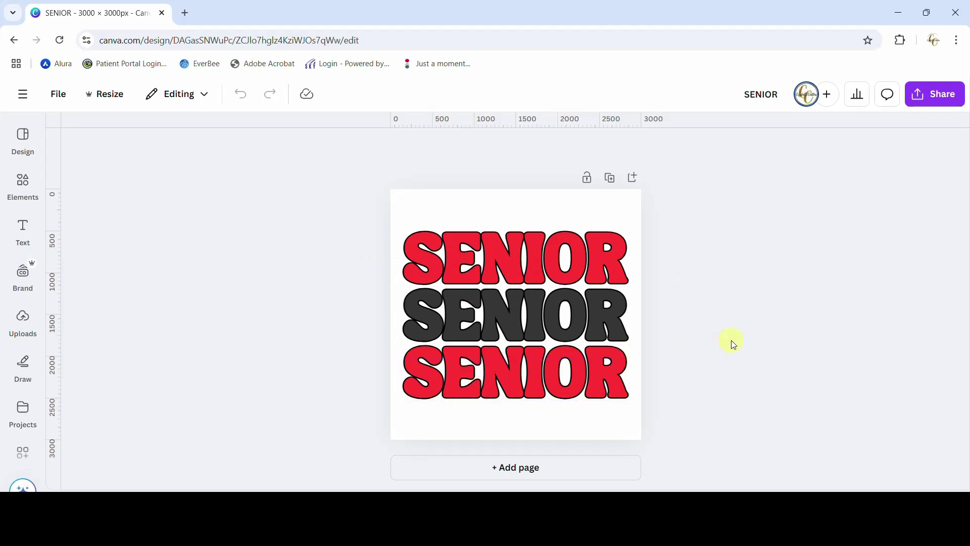
# Add a new Page 2 and replace its placeholder text with SENIOR
pyautogui.click(536, 473)
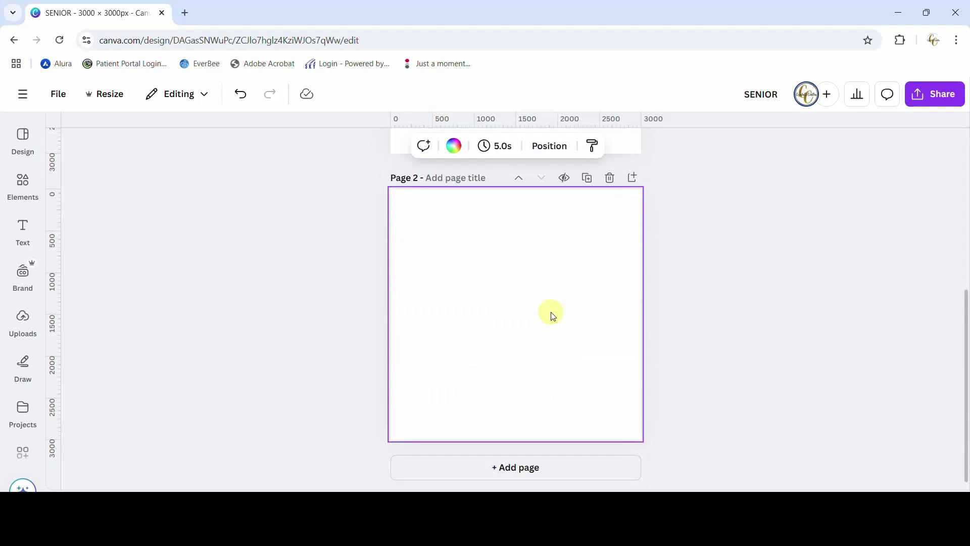
pyautogui.doubleClick(512, 311)
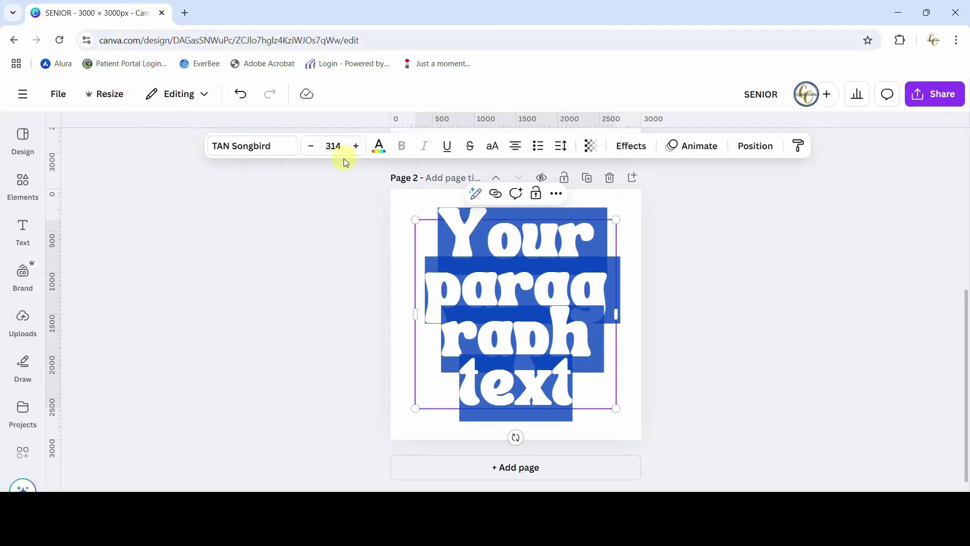
pyautogui.scroll(5, 455, 258)
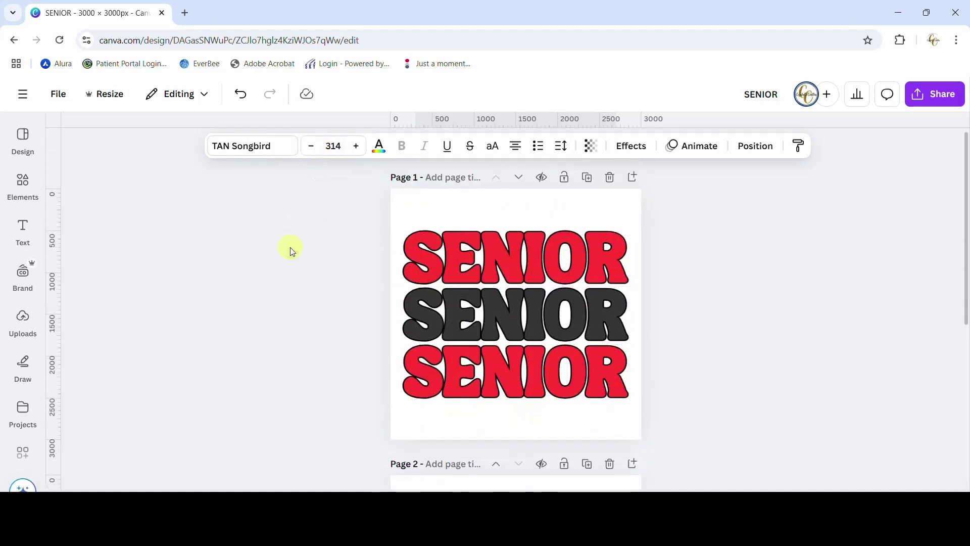
pyautogui.scroll(-5, 290, 247)
pyautogui.scroll(-1, 290, 247)
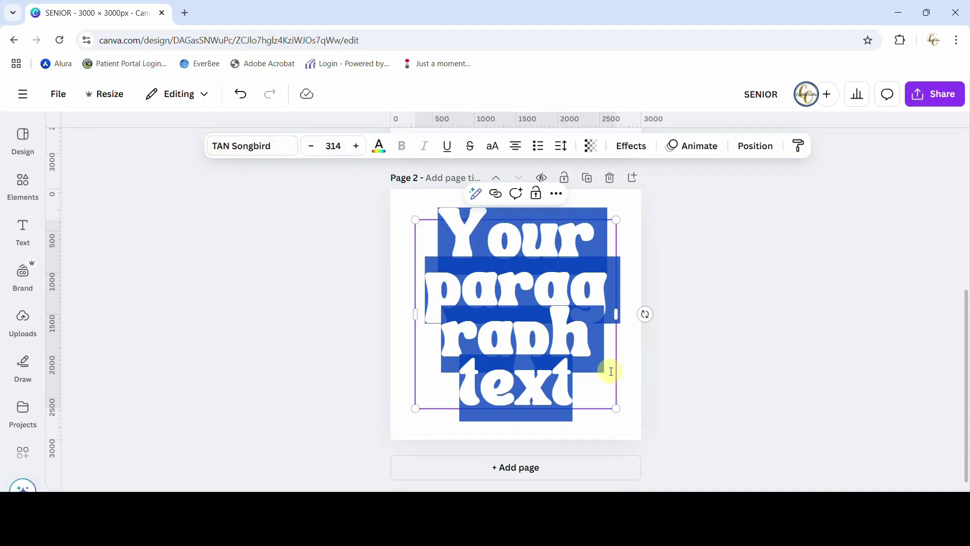
pyautogui.click(581, 391)
pyautogui.press('BackSpace')
pyautogui.press('BackSpace')
pyautogui.press('BackSpace')
pyautogui.press('BackSpace')
pyautogui.press('BackSpace')
pyautogui.press('BackSpace')
pyautogui.press('BackSpace')
pyautogui.press('BackSpace')
pyautogui.press('BackSpace')
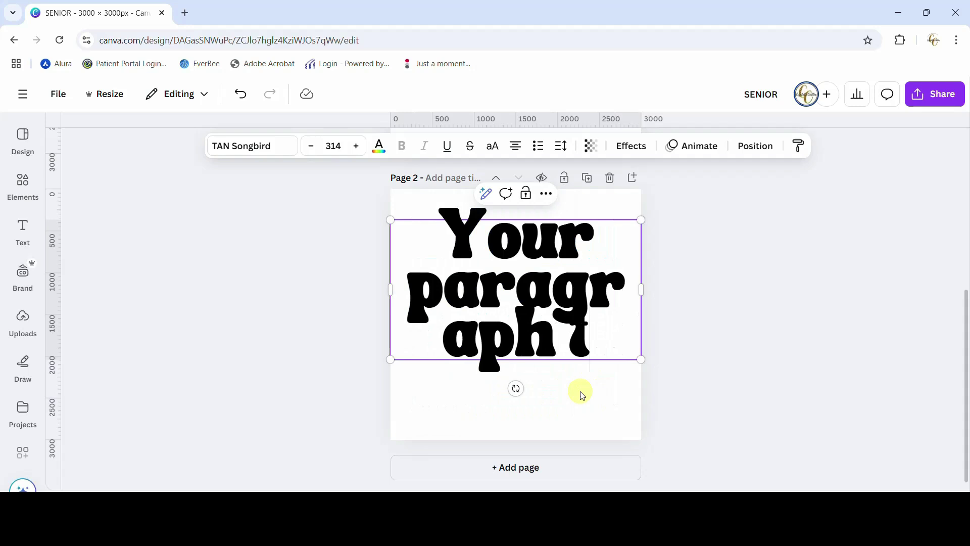
pyautogui.press('BackSpace')
pyautogui.press('BackSpace')
pyautogui.press('BackSpace')
pyautogui.press('BackSpace')
pyautogui.press('BackSpace')
pyautogui.press('BackSpace')
pyautogui.press('BackSpace')
pyautogui.press('BackSpace')
pyautogui.press('BackSpace')
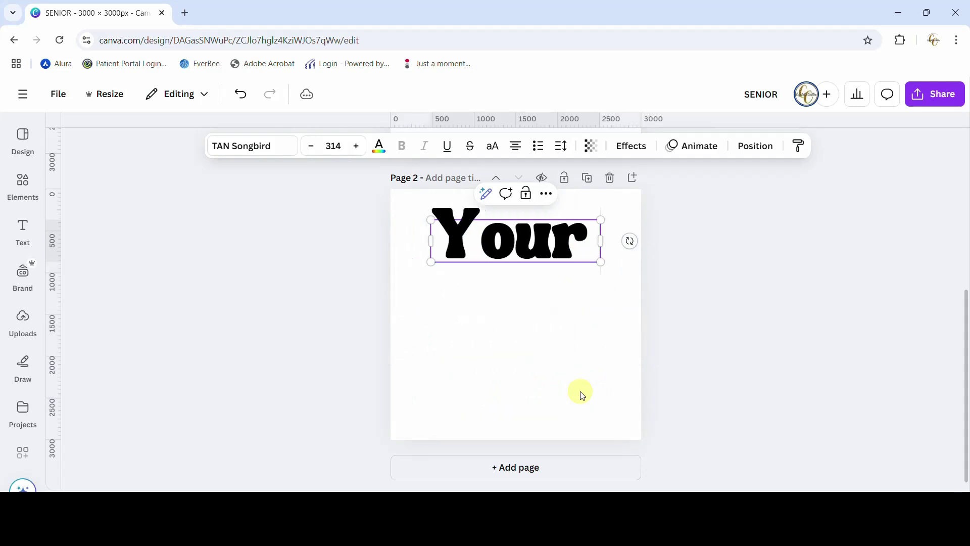
pyautogui.press('BackSpace')
pyautogui.write('S')
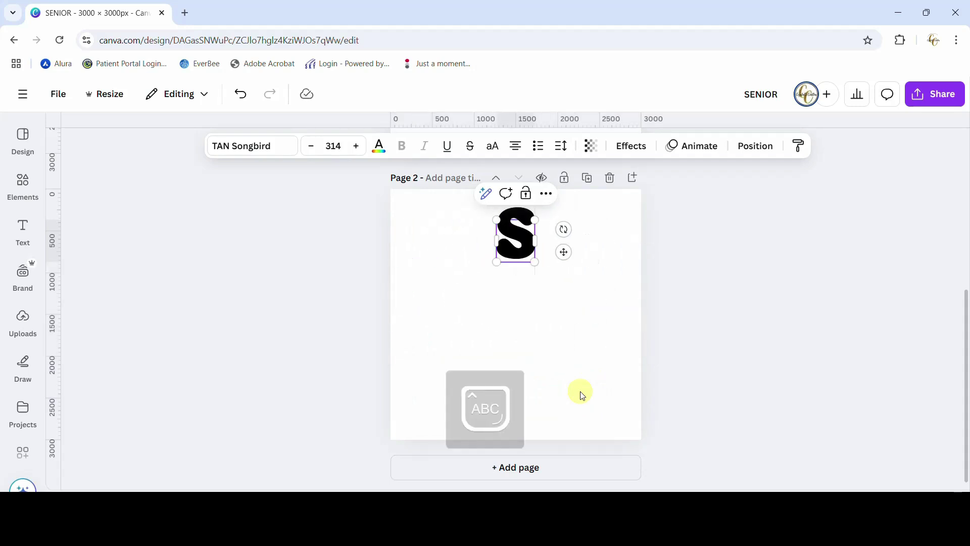
pyautogui.write('ENIOR')
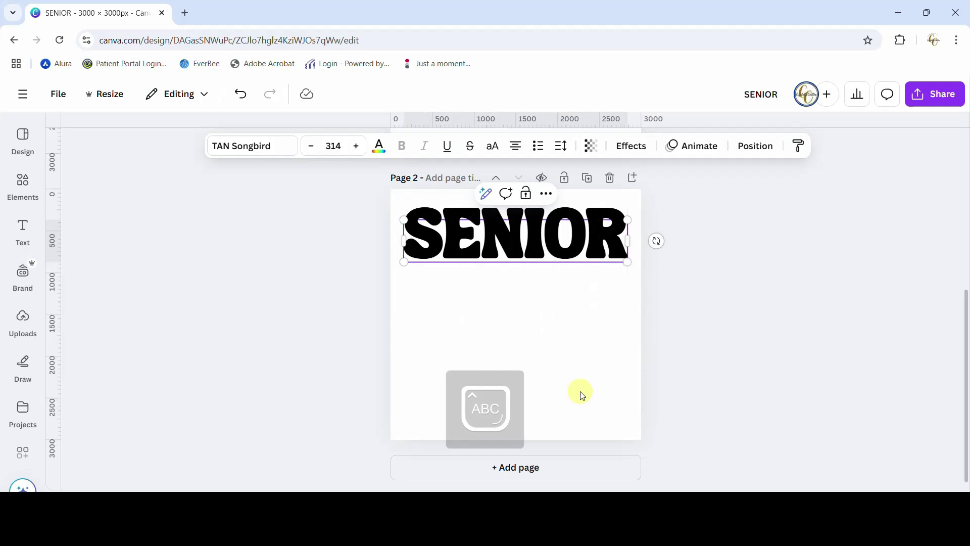
pyautogui.click(677, 397)
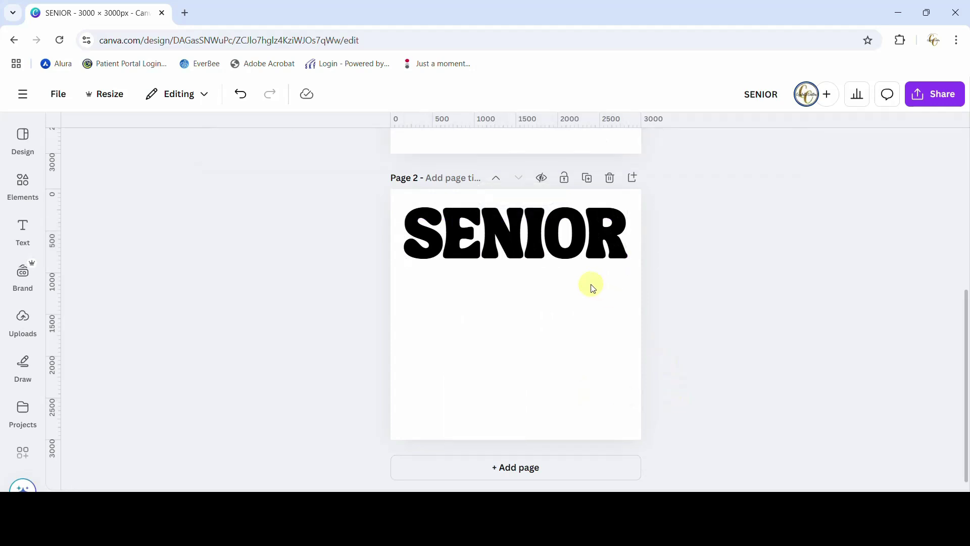
# Duplicate the SENIOR text twice, stacking the copies one under another
pyautogui.rightClick(576, 255)
pyautogui.click(602, 260)
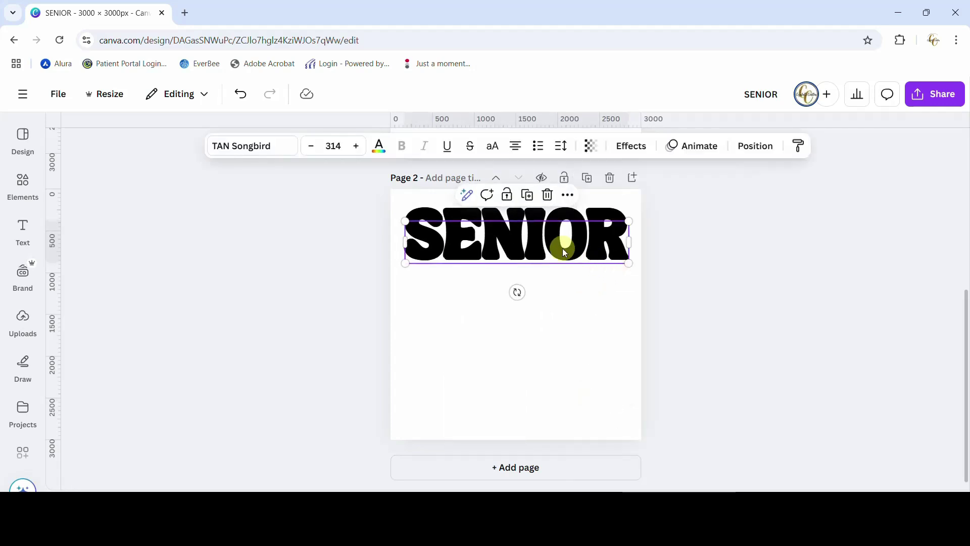
pyautogui.moveTo(553, 303); pyautogui.dragTo(561, 309)
pyautogui.rightClick(561, 308)
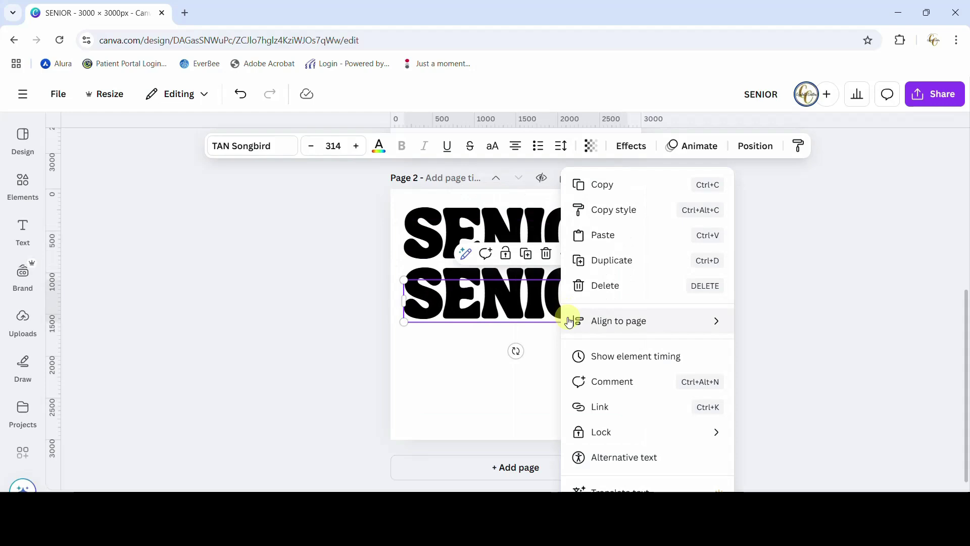
pyautogui.click(604, 284)
pyautogui.click(705, 365)
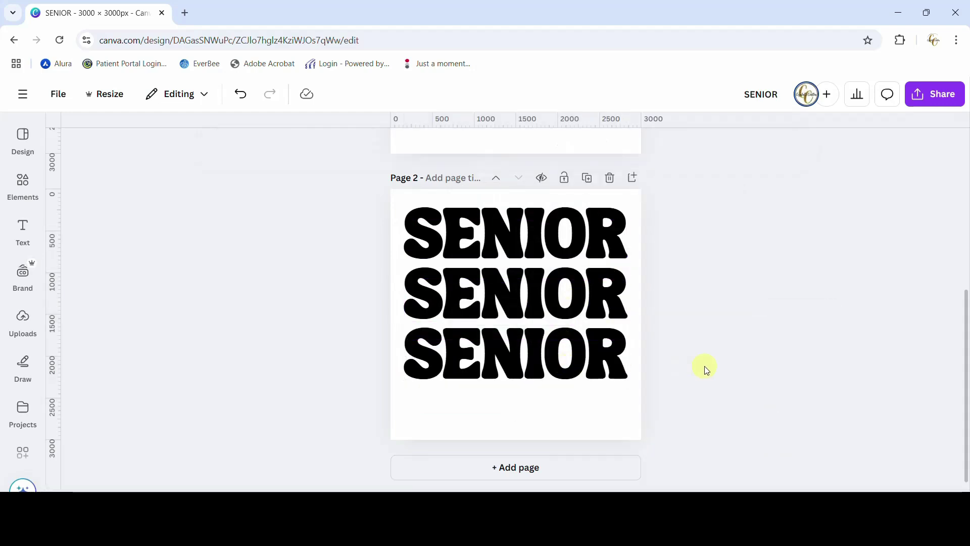
pyautogui.scroll(5, 705, 365)
# Make the top SENIOR dark blue and the middle SENIOR yellow
pyautogui.scroll(-5, 705, 364)
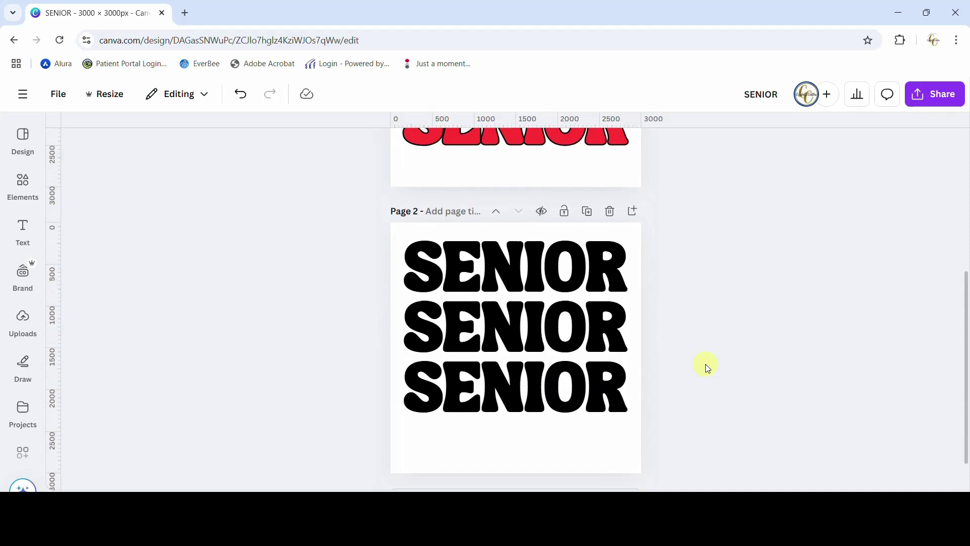
pyautogui.click(535, 268)
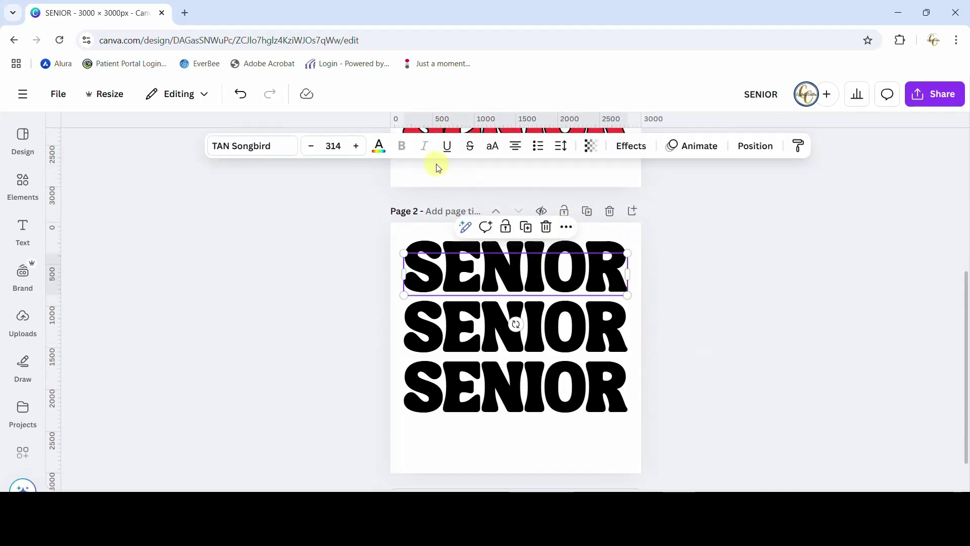
pyautogui.click(379, 146)
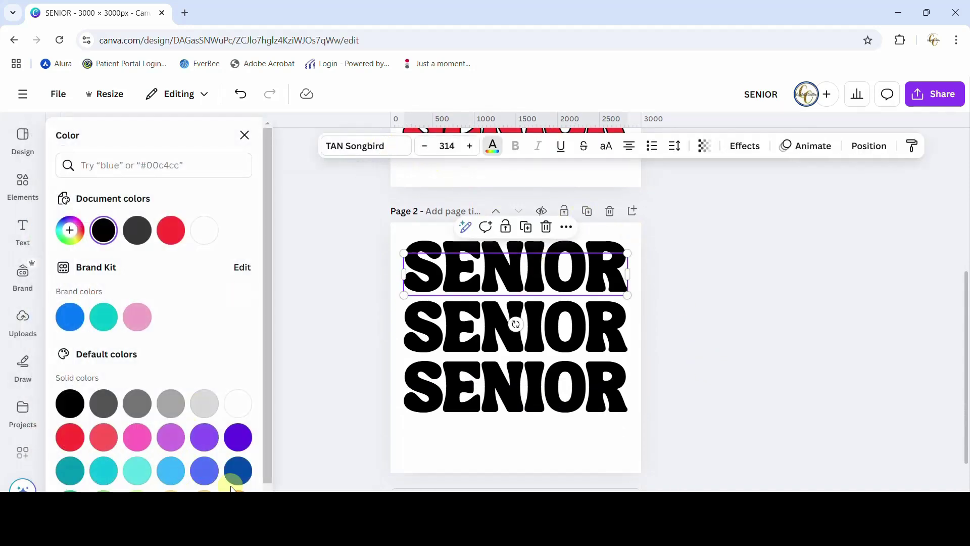
pyautogui.click(236, 470)
pyautogui.click(461, 353)
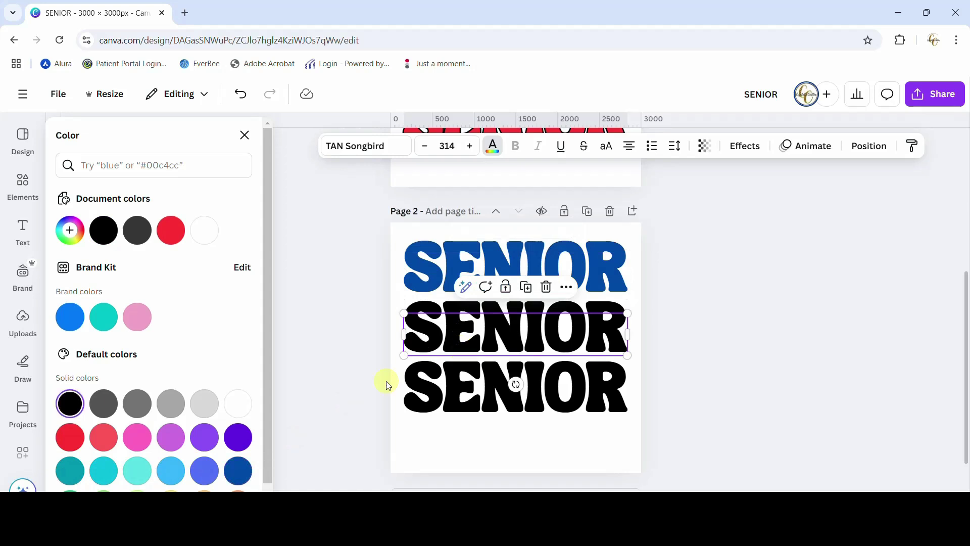
pyautogui.scroll(-1, 139, 470)
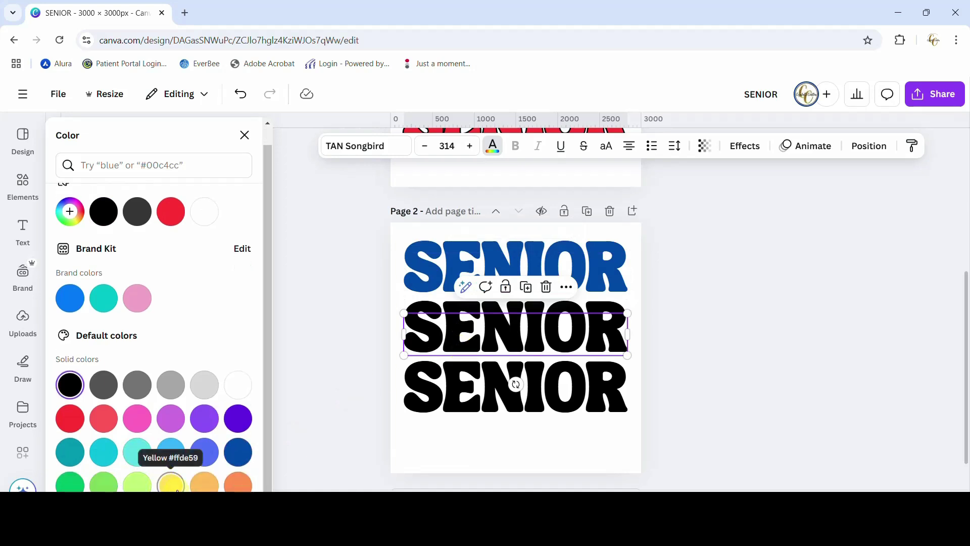
pyautogui.click(162, 483)
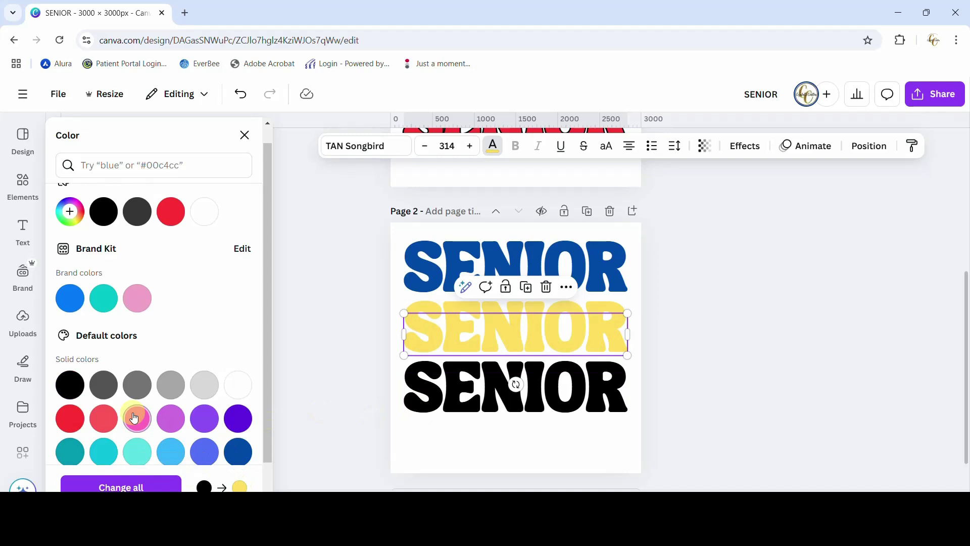
# Darken the middle SENIOR's yellow to a gold shade in the custom colour picker
pyautogui.scroll(-2, 134, 411)
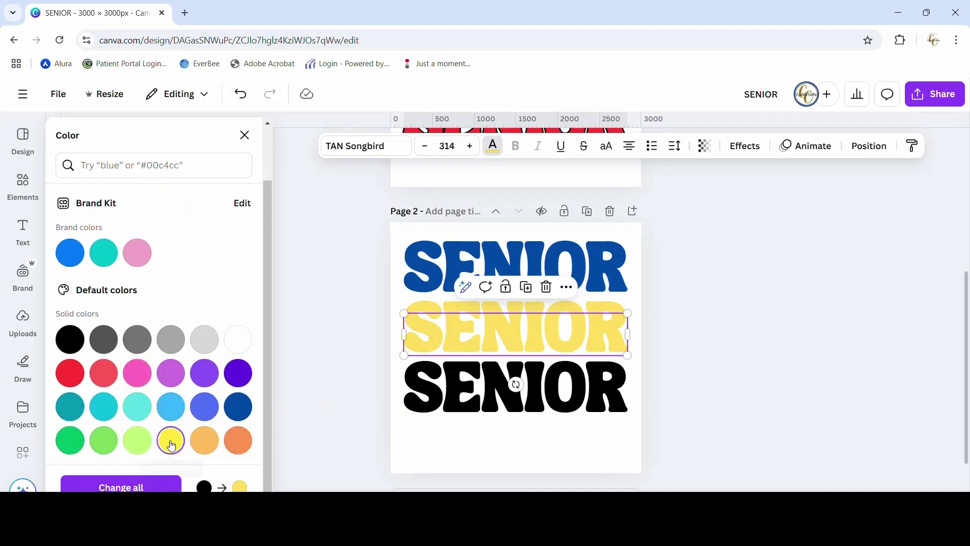
pyautogui.click(493, 145)
pyautogui.click(377, 145)
pyautogui.click(239, 232)
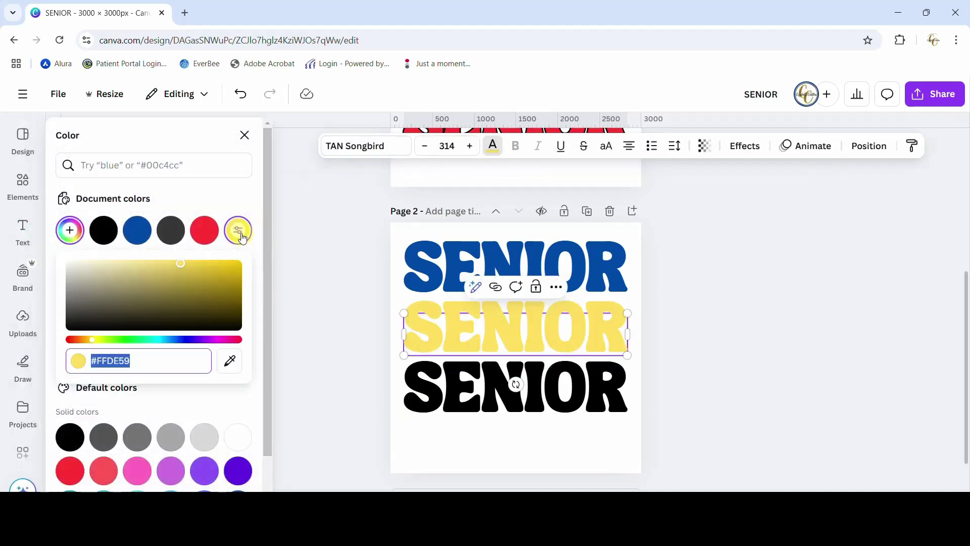
pyautogui.moveTo(180, 264); pyautogui.dragTo(224, 273)
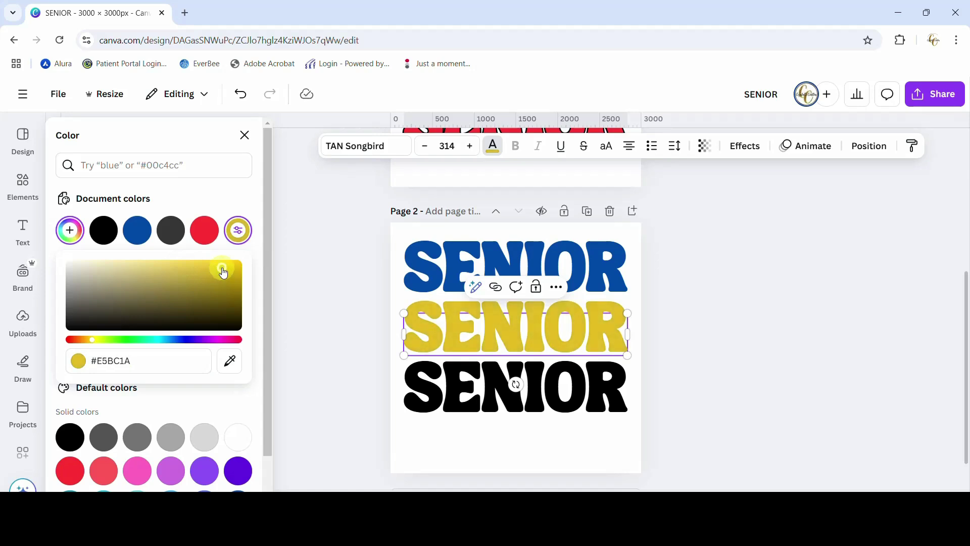
# Make the bottom SENIOR the same dark blue as the top word
pyautogui.click(462, 405)
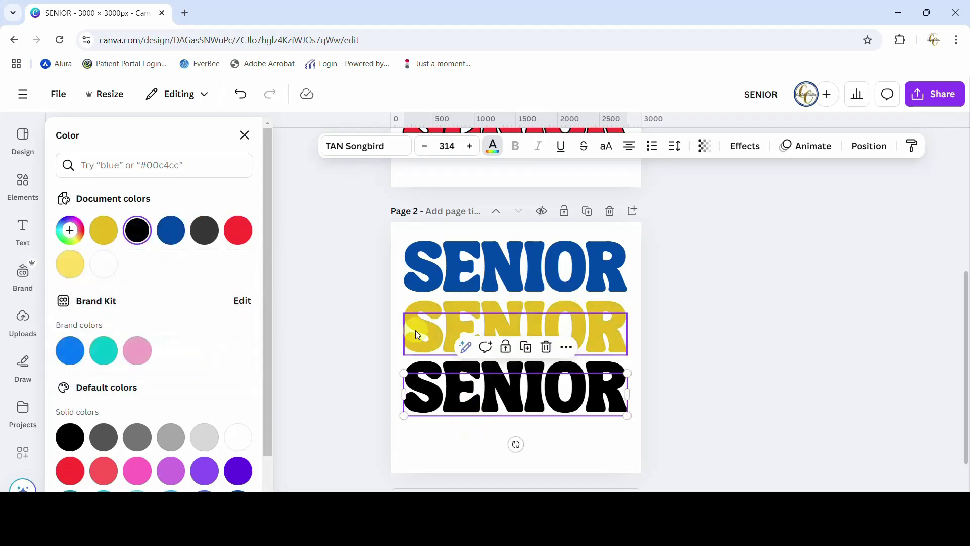
pyautogui.click(171, 231)
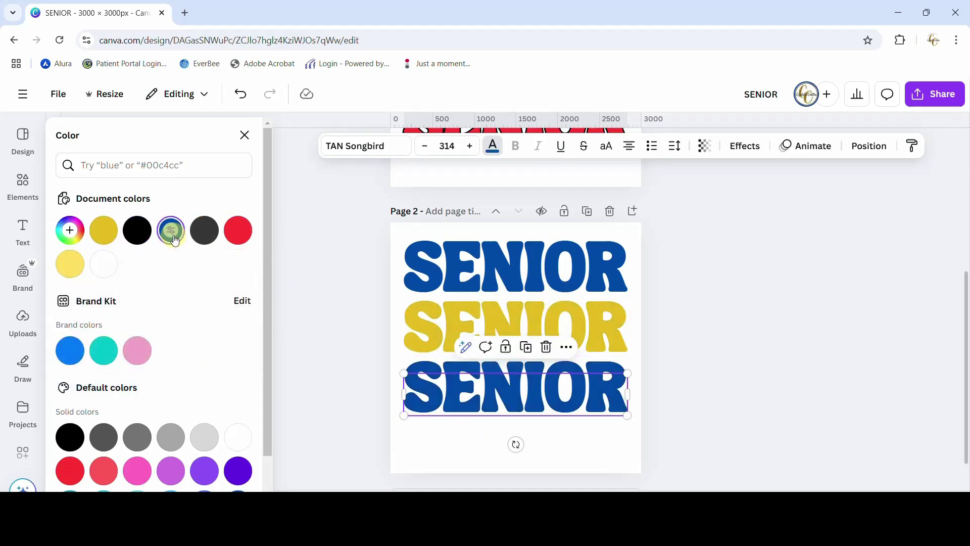
pyautogui.press('Escape')
pyautogui.click(744, 357)
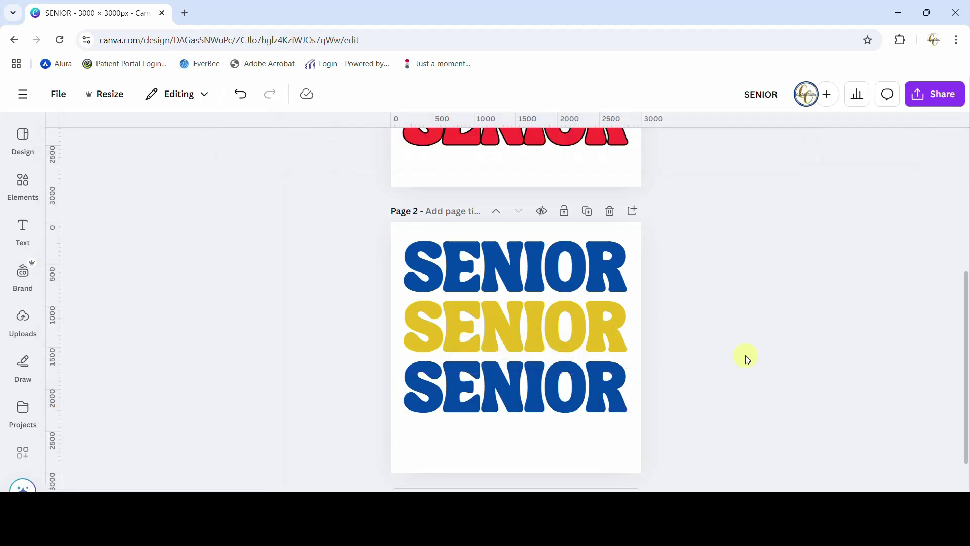
pyautogui.scroll(3, 745, 356)
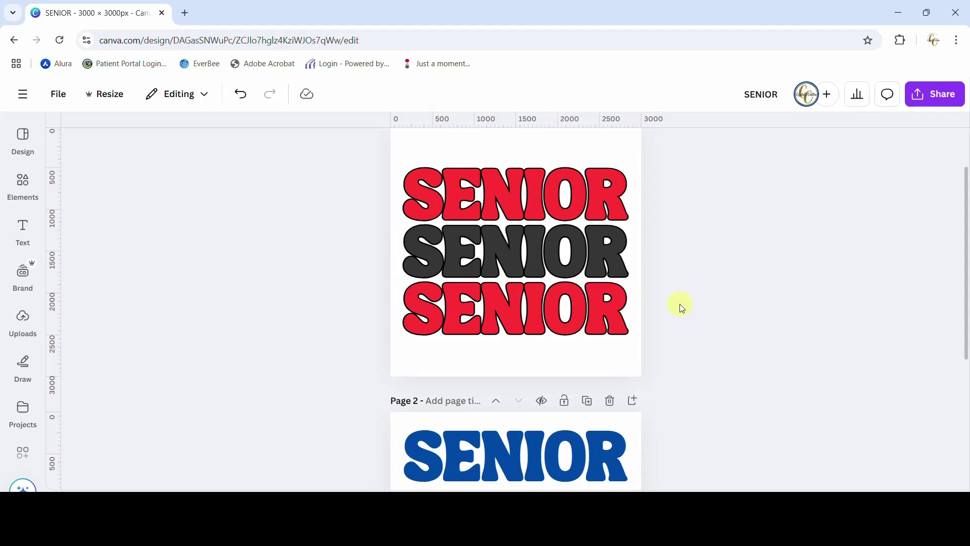
pyautogui.scroll(-3, 682, 308)
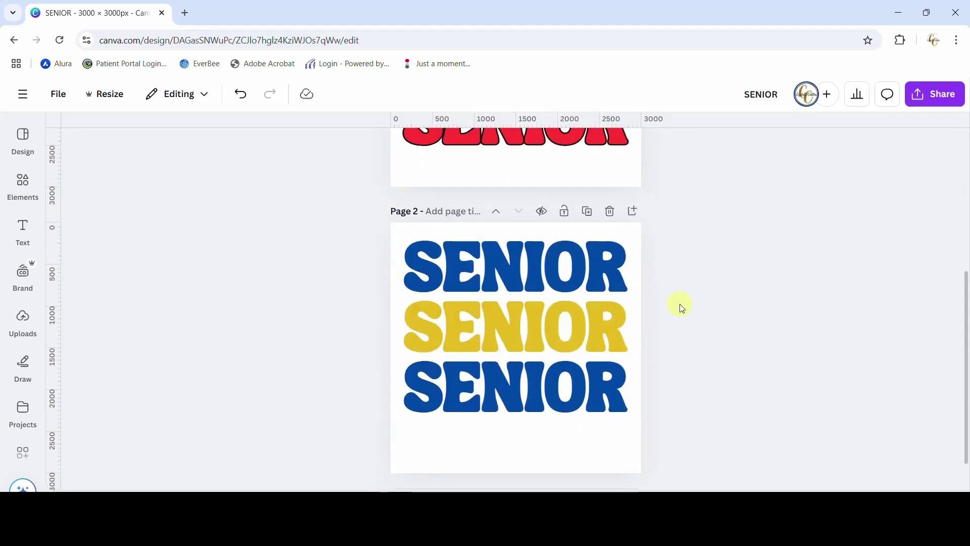
# Apply the Outline effect to all three SENIOR words
pyautogui.click(568, 281)
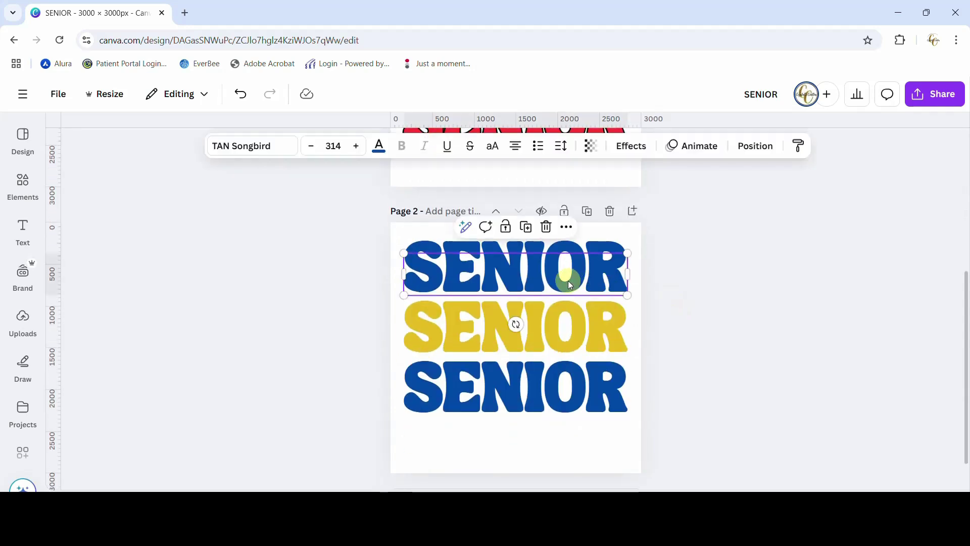
pyautogui.click(649, 143)
pyautogui.click(215, 303)
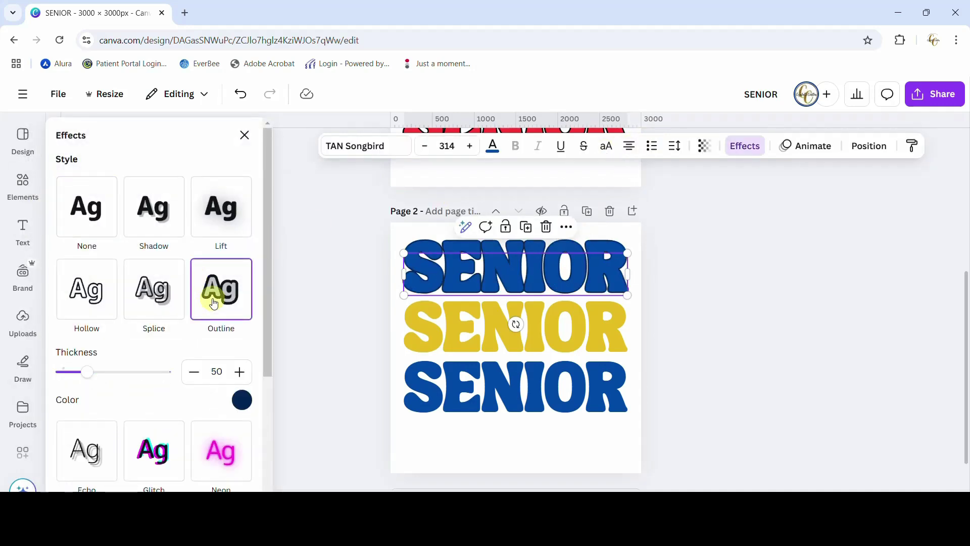
pyautogui.click(438, 328)
pyautogui.click(221, 303)
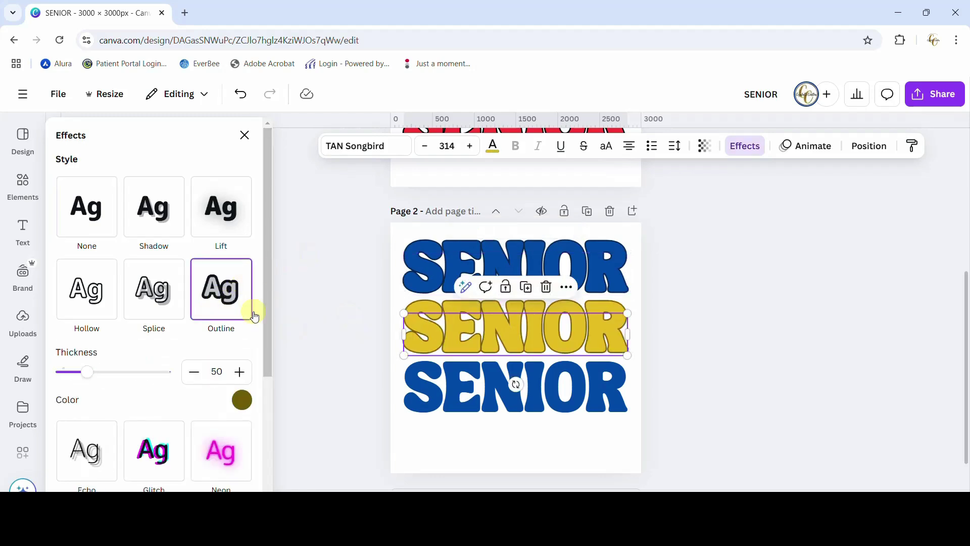
pyautogui.click(429, 383)
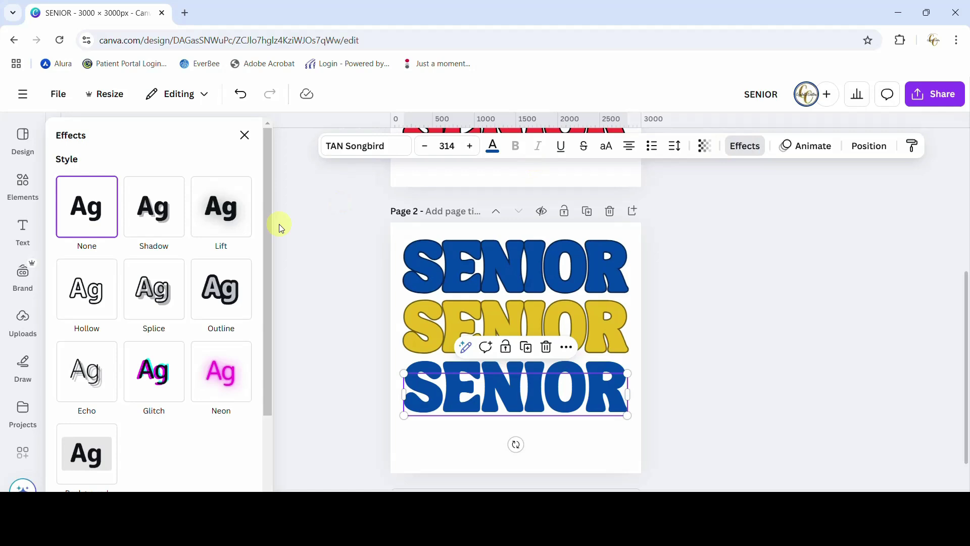
pyautogui.click(208, 300)
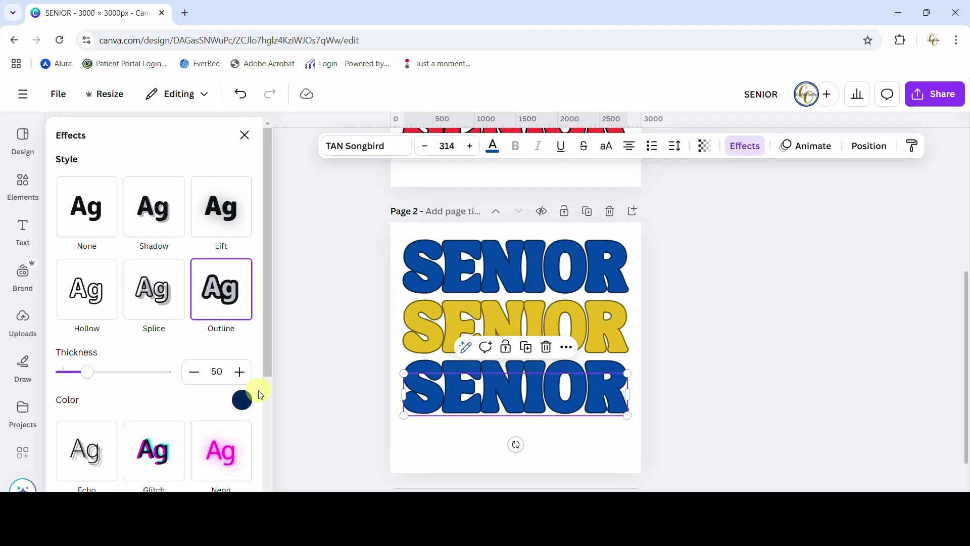
# Set the outline colour to dark gray on the bottom, middle and top words
pyautogui.click(242, 400)
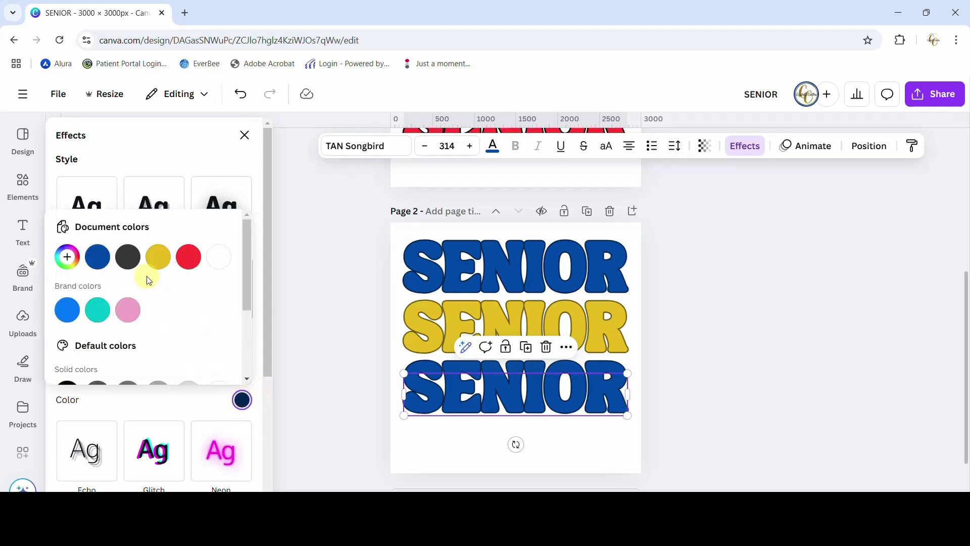
pyautogui.click(132, 261)
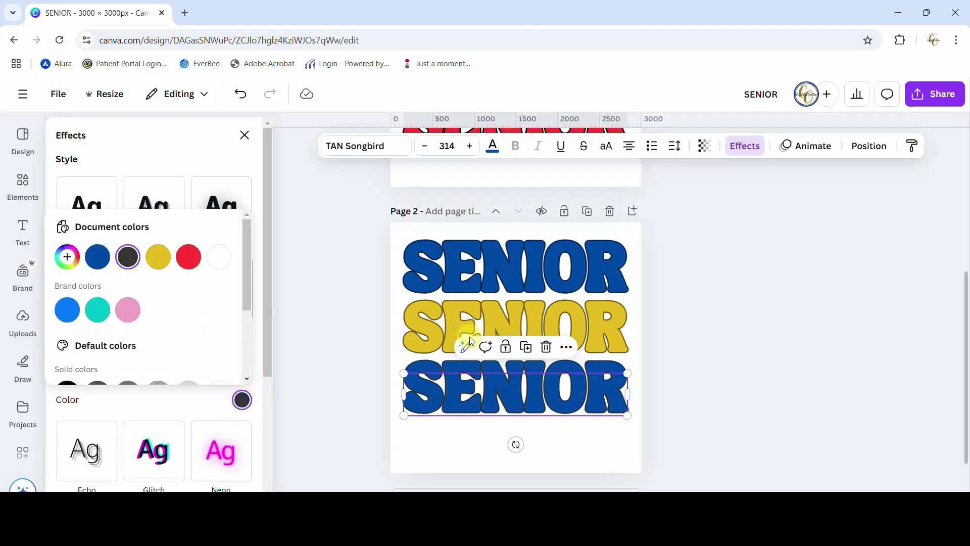
pyautogui.click(414, 323)
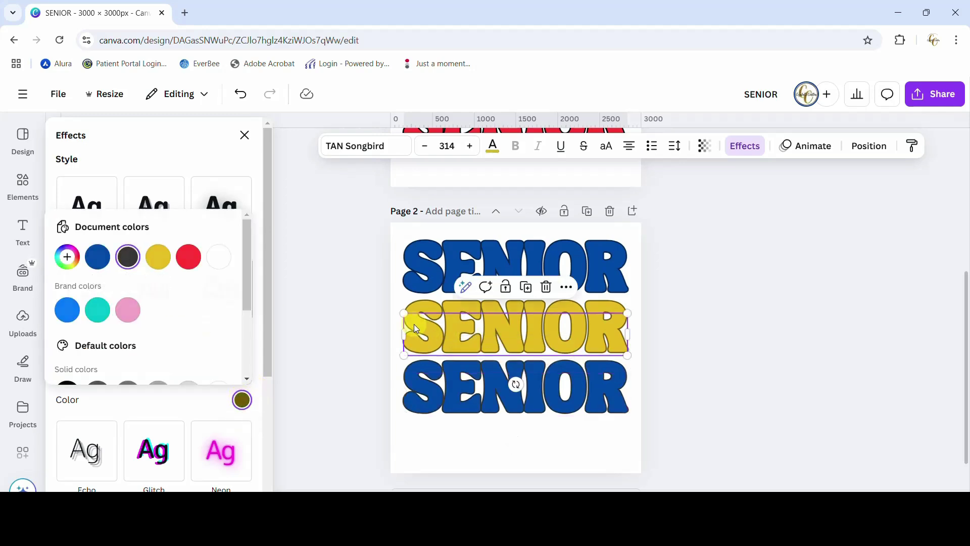
pyautogui.click(242, 401)
pyautogui.click(129, 257)
pyautogui.click(416, 257)
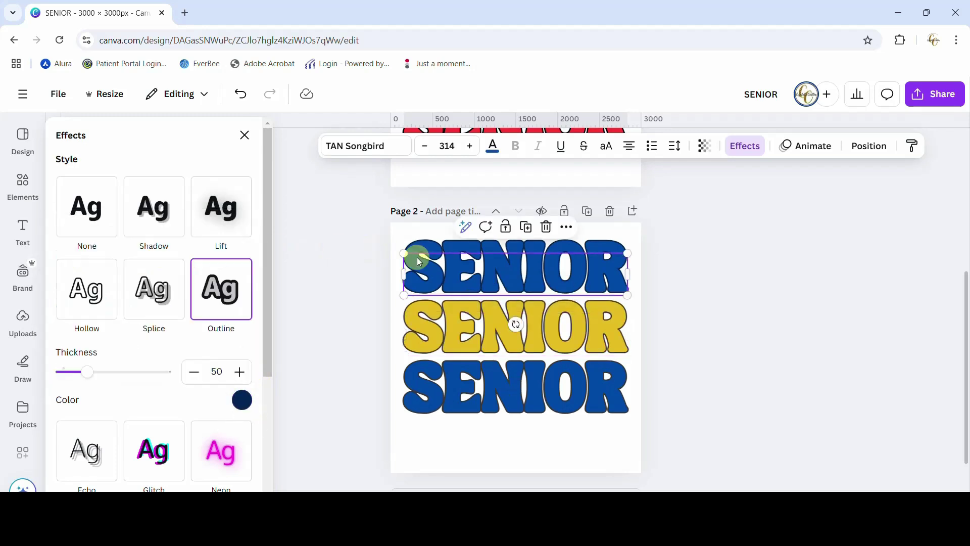
pyautogui.click(242, 400)
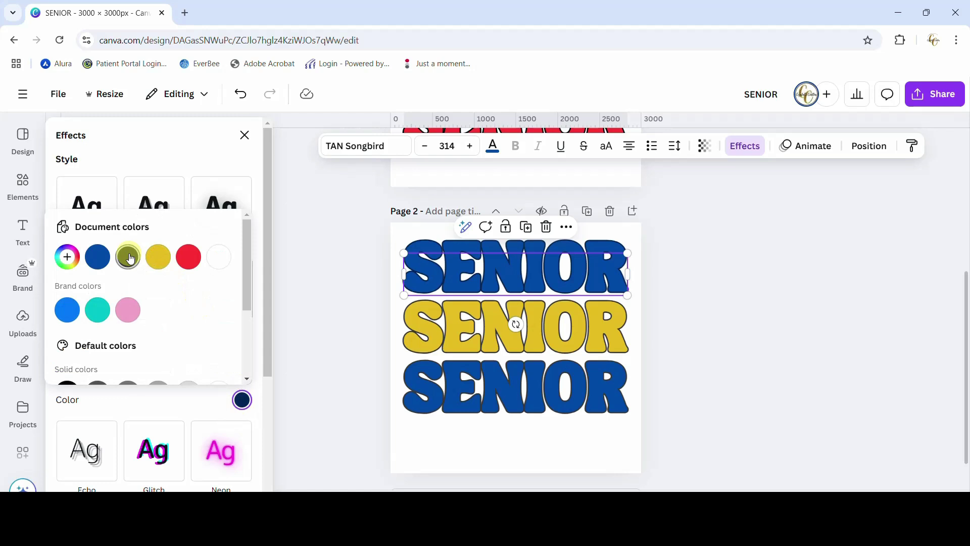
pyautogui.click(128, 257)
pyautogui.click(754, 288)
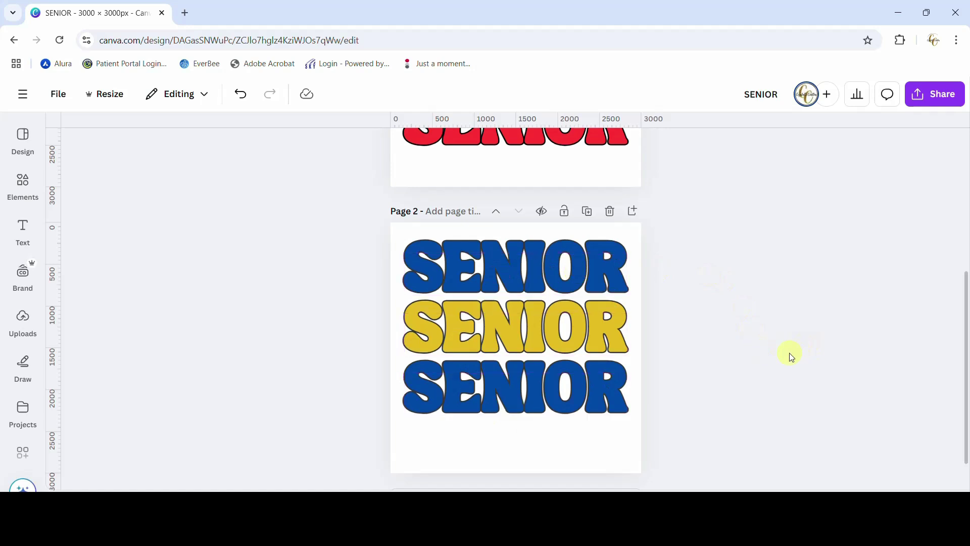
# Download Page 2 alone as a transparent 3000 × 3000 PNG, SENIOR (1).png
pyautogui.click(939, 99)
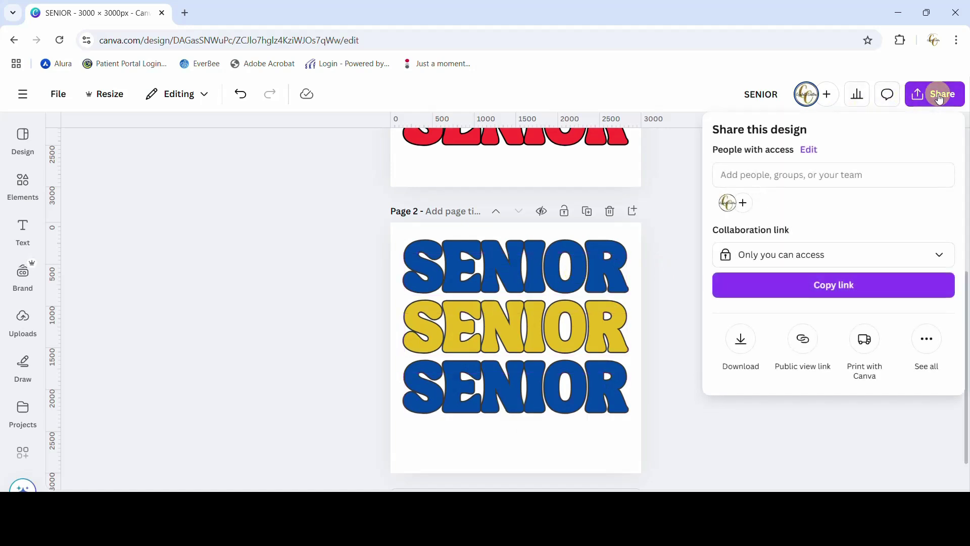
pyautogui.click(739, 339)
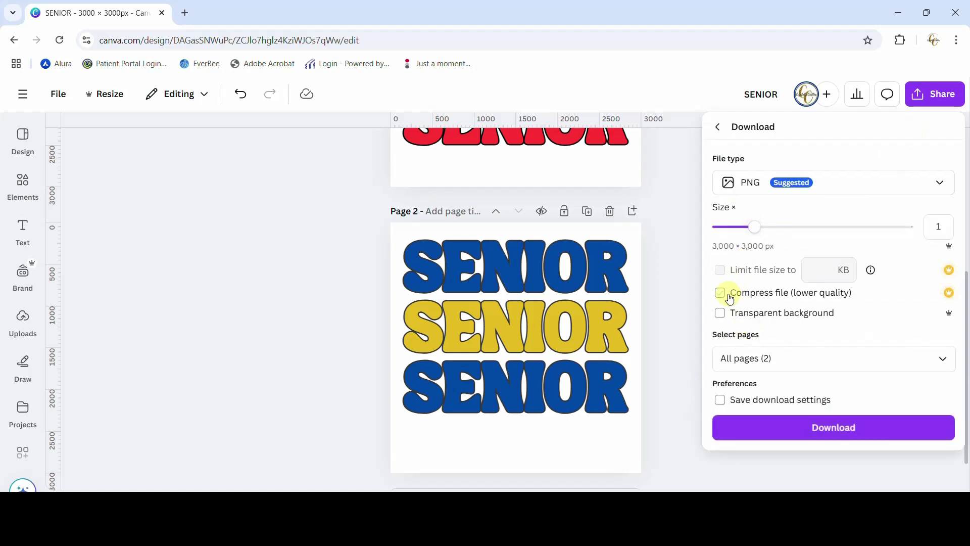
pyautogui.click(735, 358)
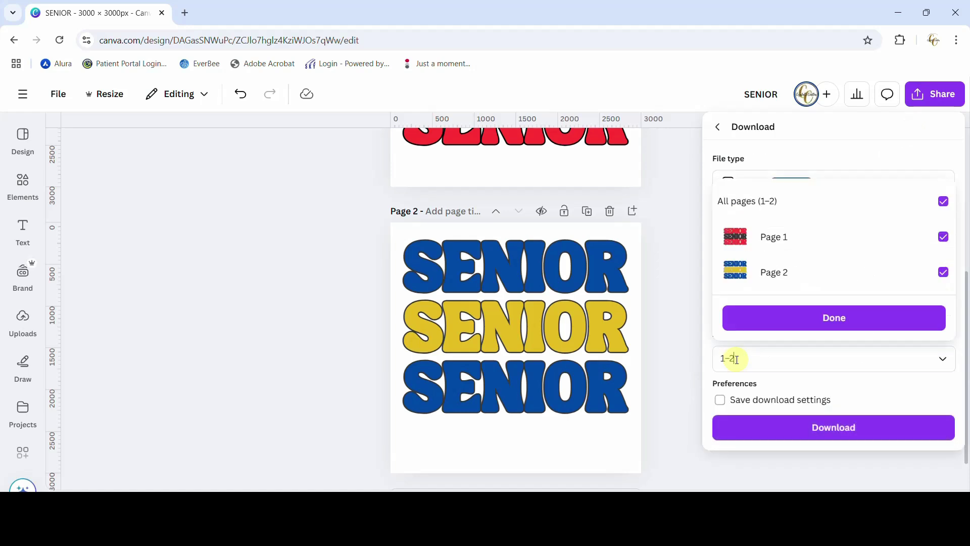
pyautogui.click(940, 200)
pyautogui.click(934, 273)
pyautogui.click(805, 320)
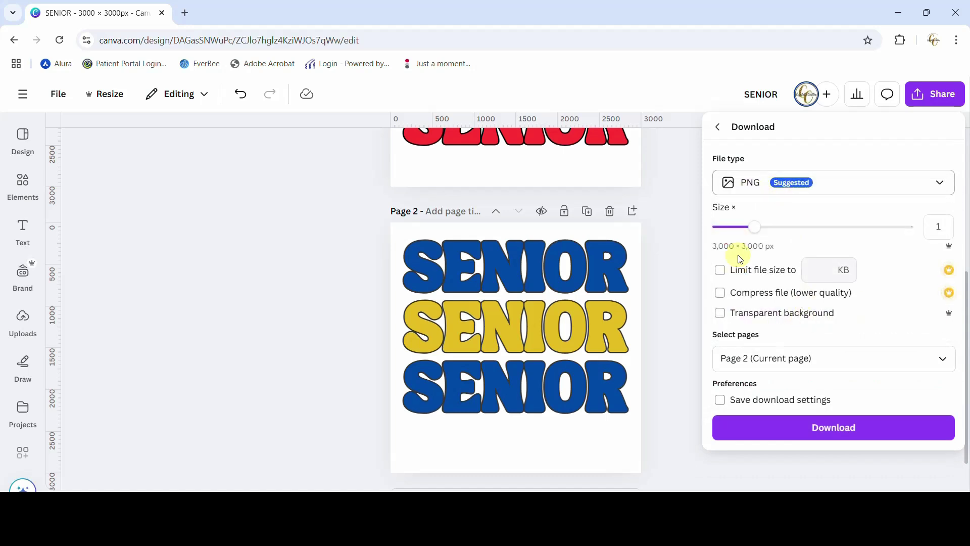
pyautogui.click(720, 314)
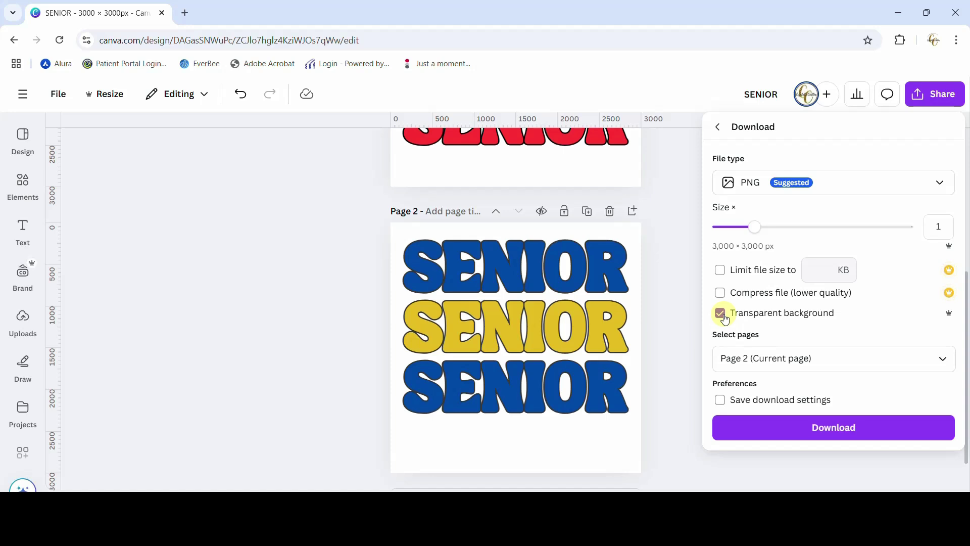
pyautogui.click(758, 427)
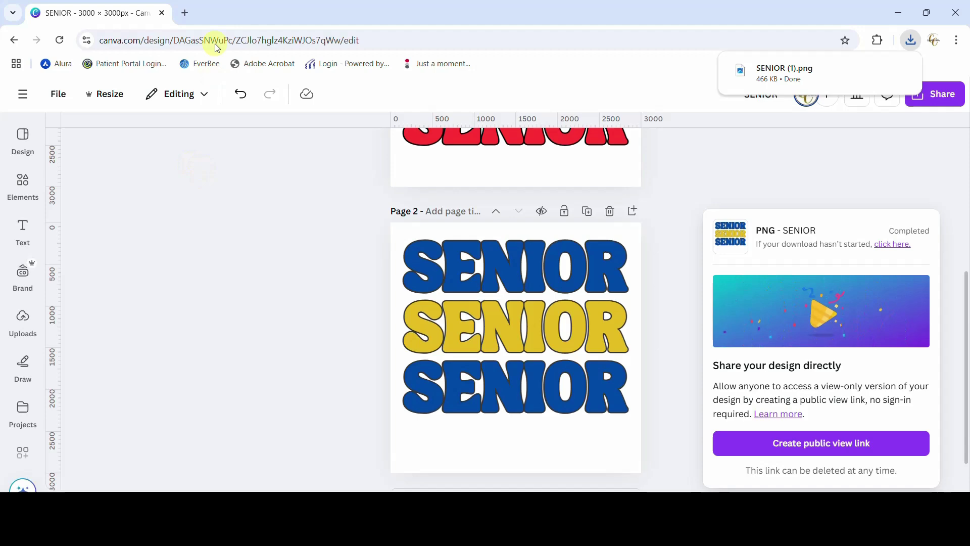
# Load photopea.com in a new tab and open SENIOR (1).png from Downloads
pyautogui.click(185, 13)
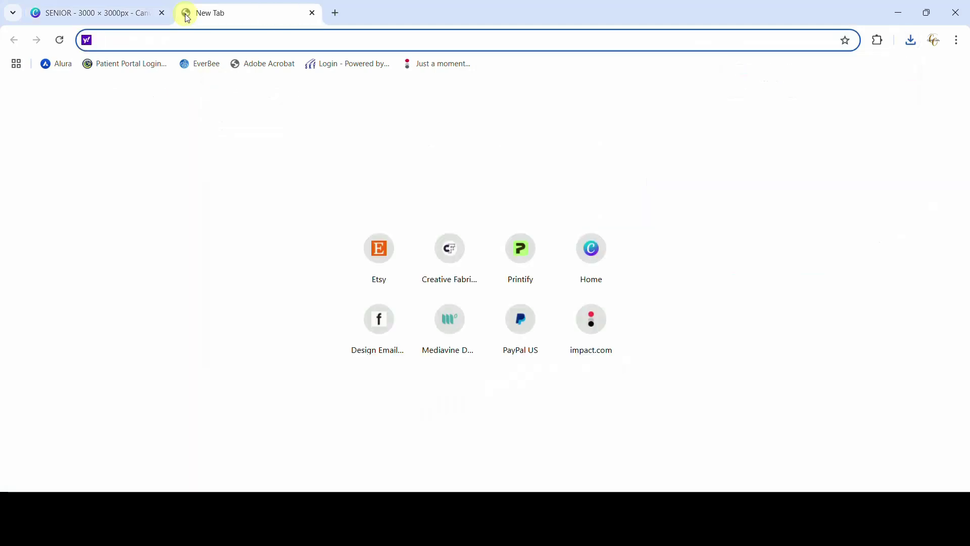
pyautogui.write('photo')
pyautogui.press('Return')
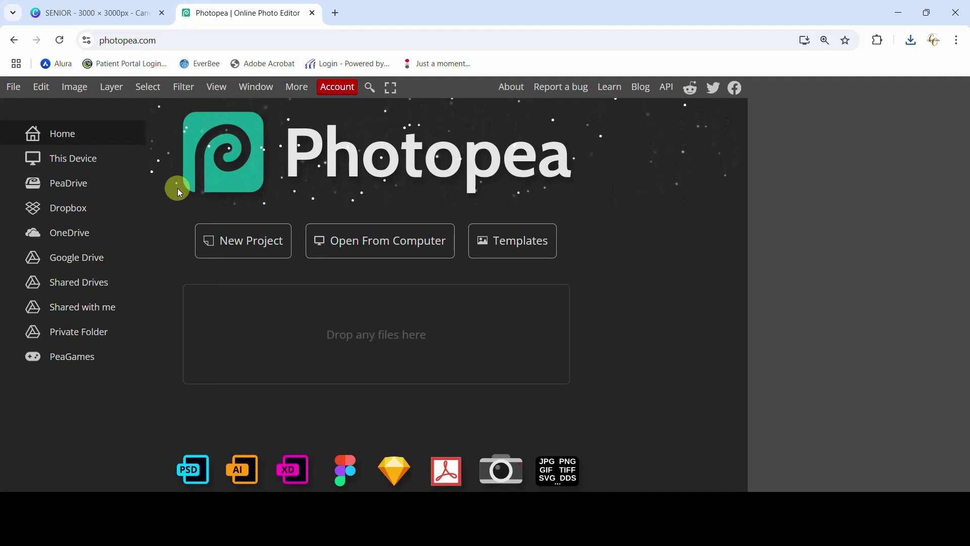
pyautogui.press('capslock')
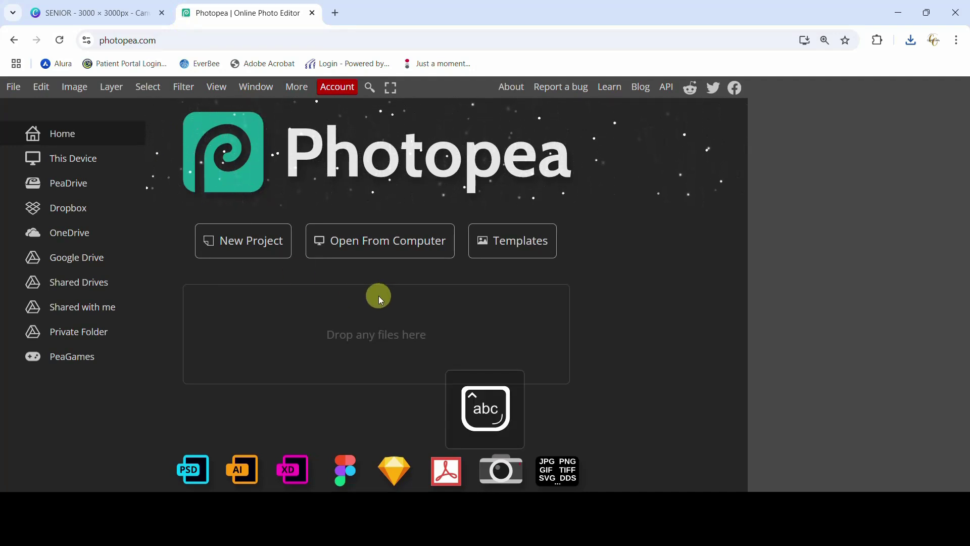
pyautogui.click(370, 243)
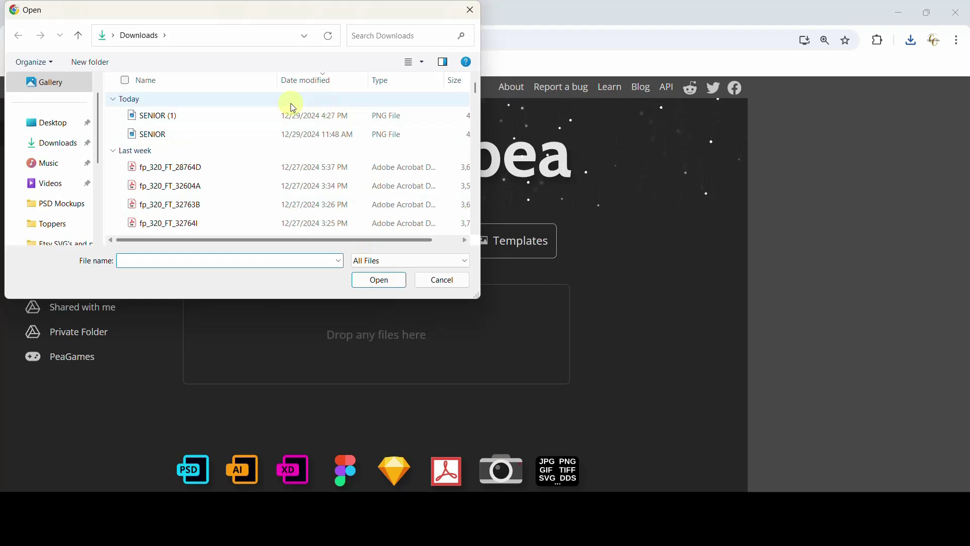
pyautogui.click(157, 115)
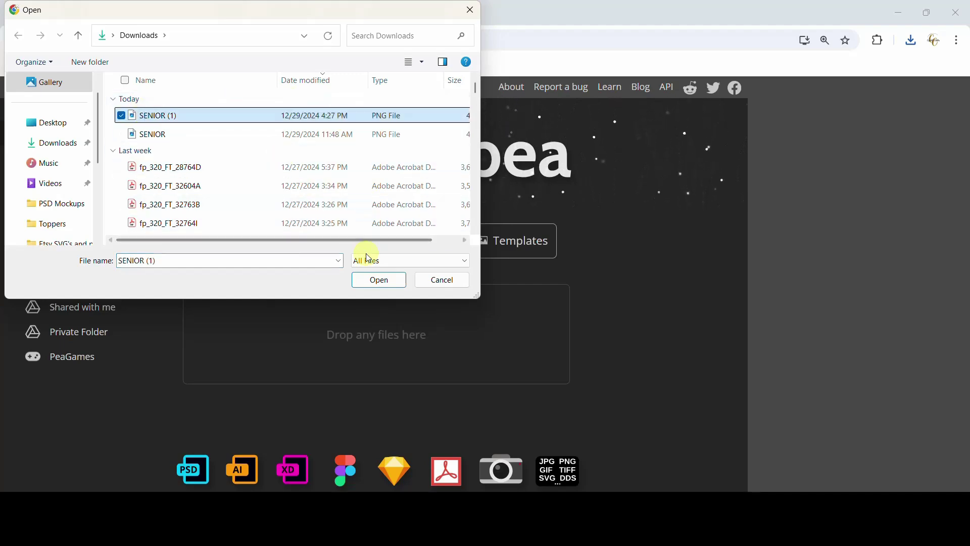
pyautogui.click(374, 279)
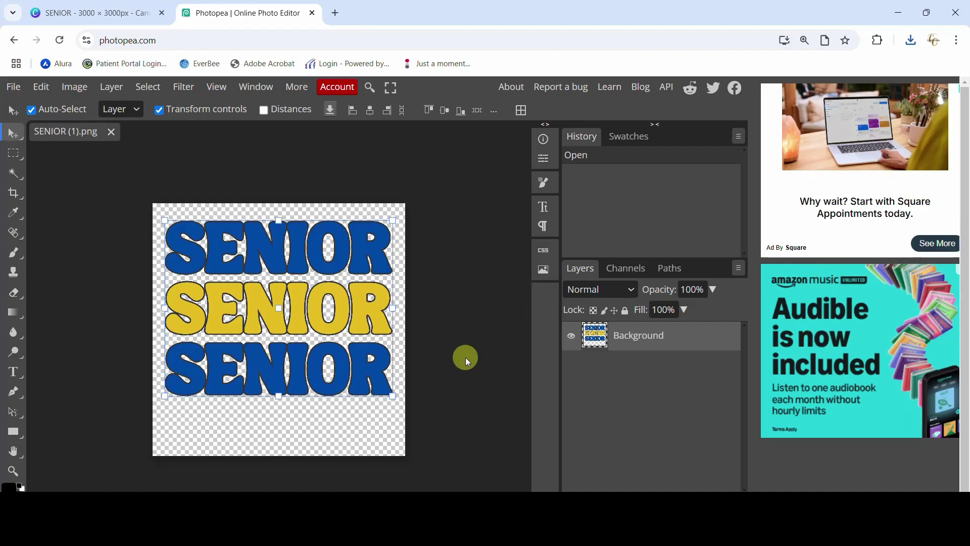
# Drag the SENIOR artwork slightly down the canvas and open the Edit menu
pyautogui.moveTo(314, 359); pyautogui.dragTo(313, 377)
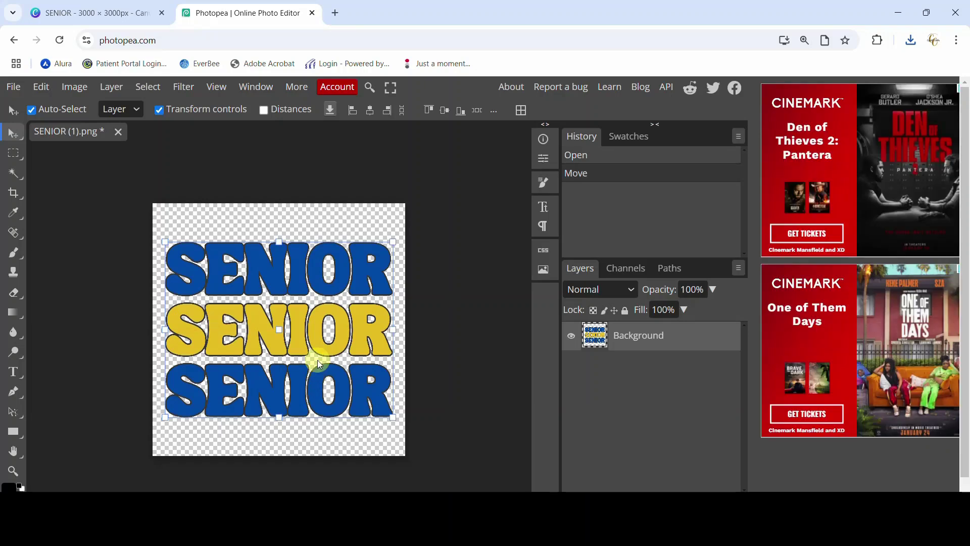
pyautogui.click(39, 88)
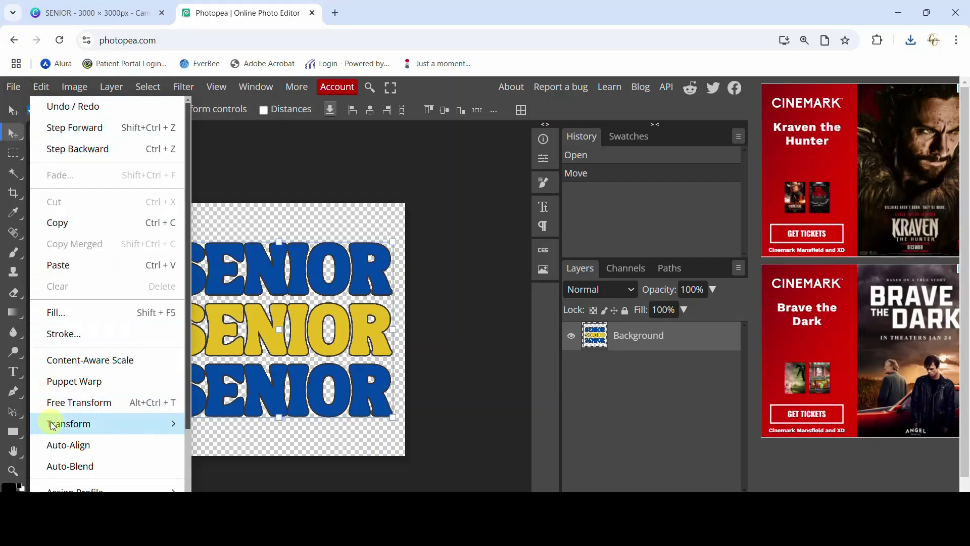
# Start a Warp transform, preview the Wave style, then switch to Inflate at 50% bend
pyautogui.moveTo(53, 426)
pyautogui.click(204, 394)
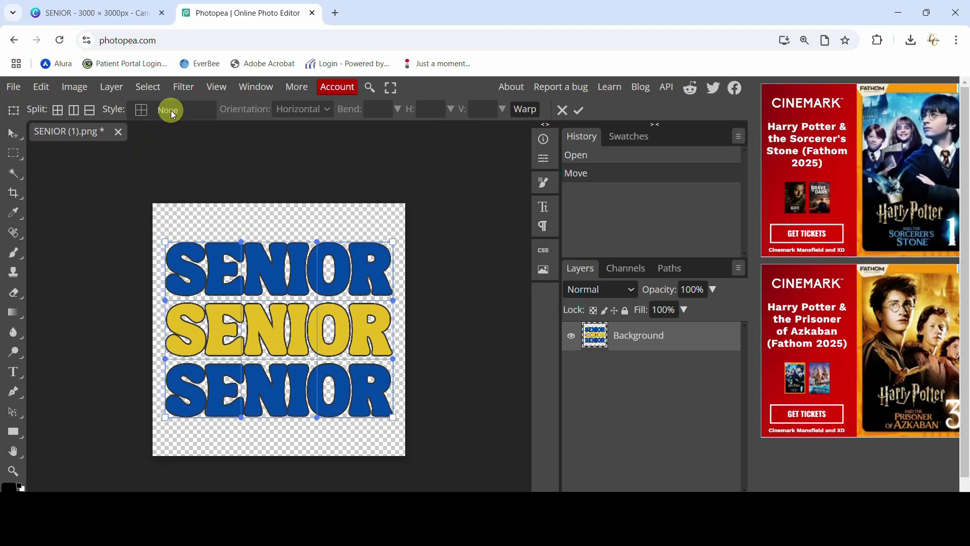
pyautogui.click(169, 112)
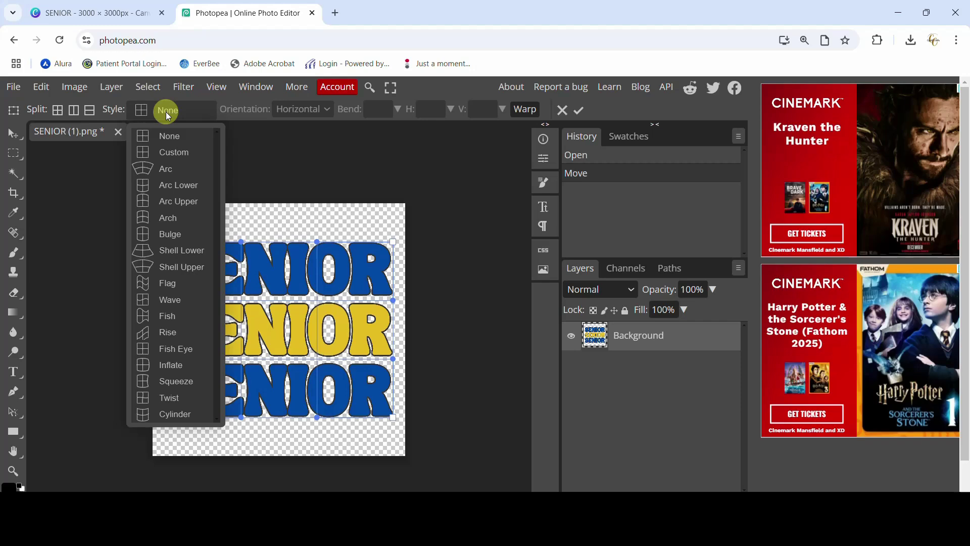
pyautogui.click(167, 300)
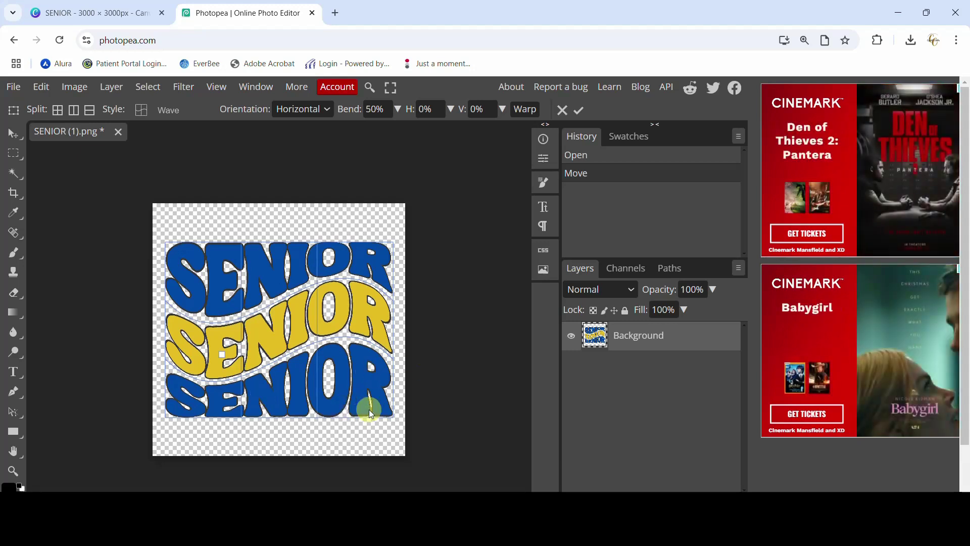
pyautogui.click(170, 109)
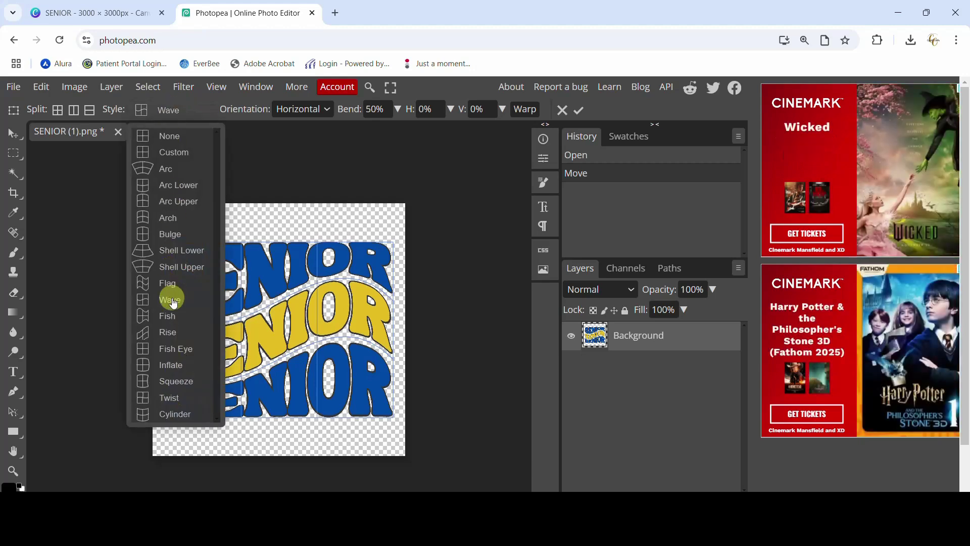
pyautogui.click(167, 365)
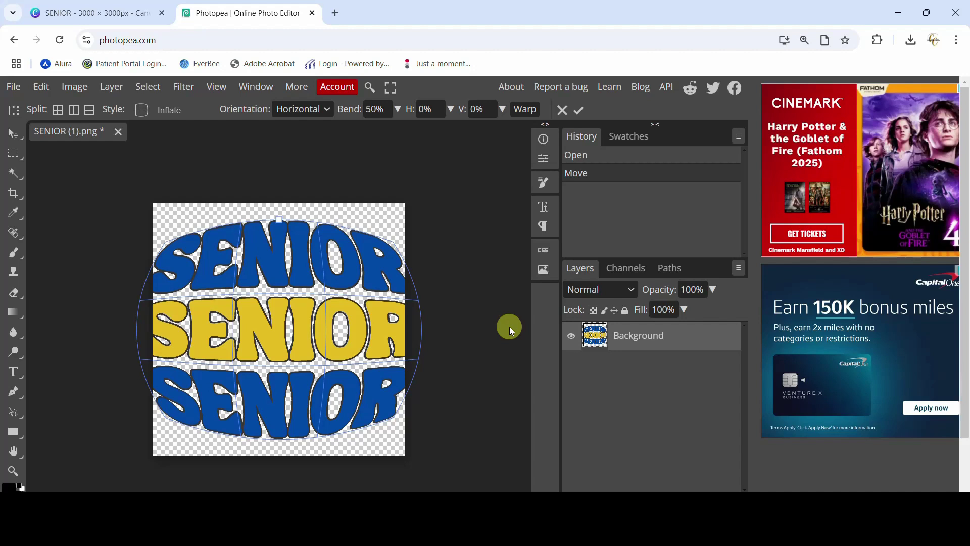
# Preview the Squeeze, Arch and Twist warp styles on the SENIOR stack
pyautogui.click(154, 113)
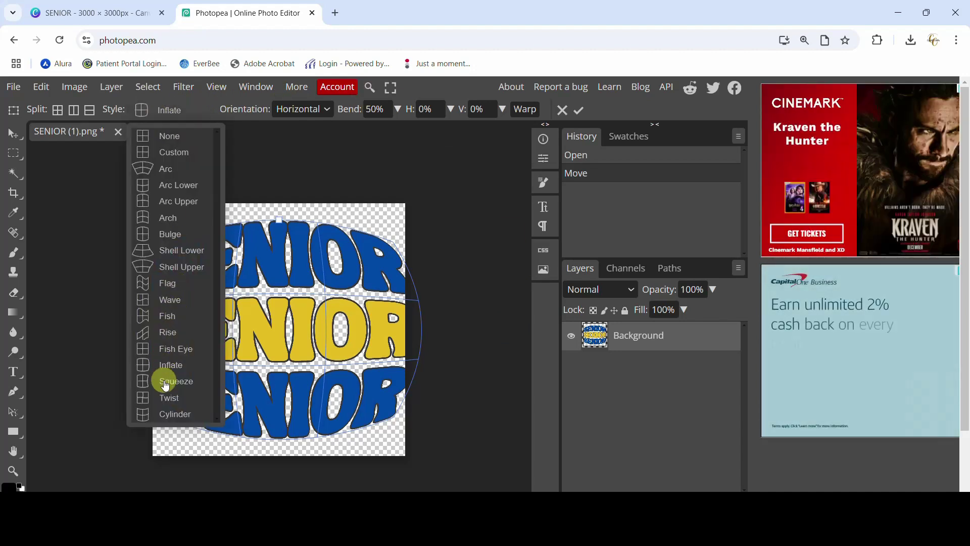
pyautogui.click(166, 381)
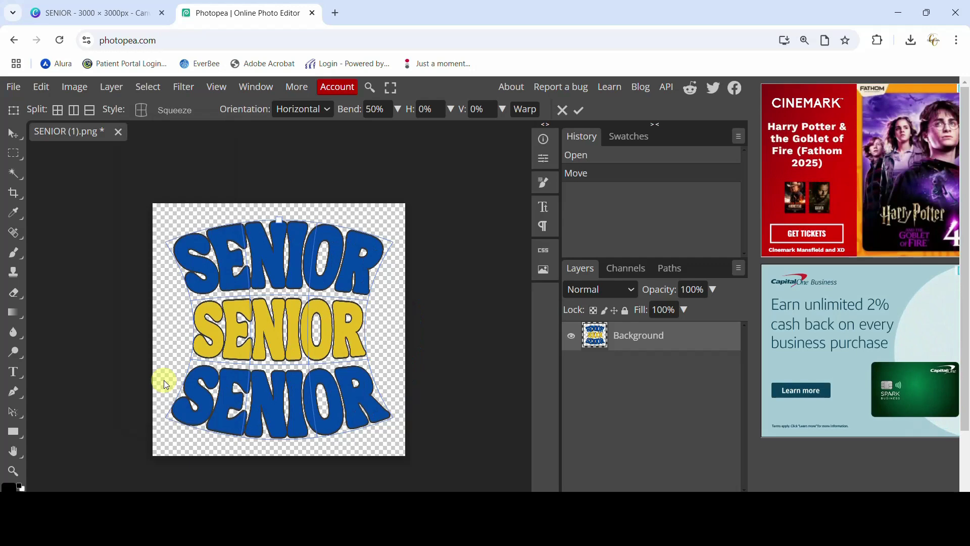
pyautogui.click(165, 113)
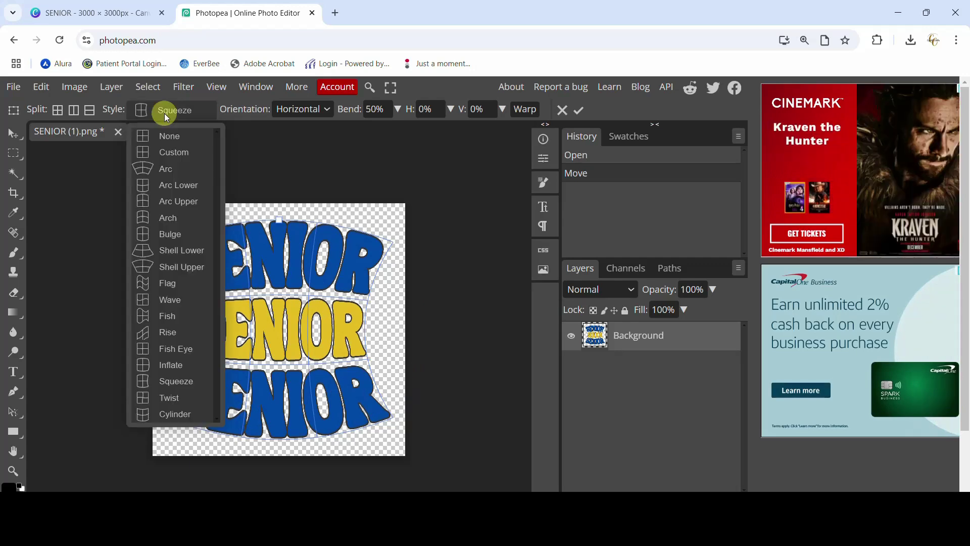
pyautogui.click(167, 218)
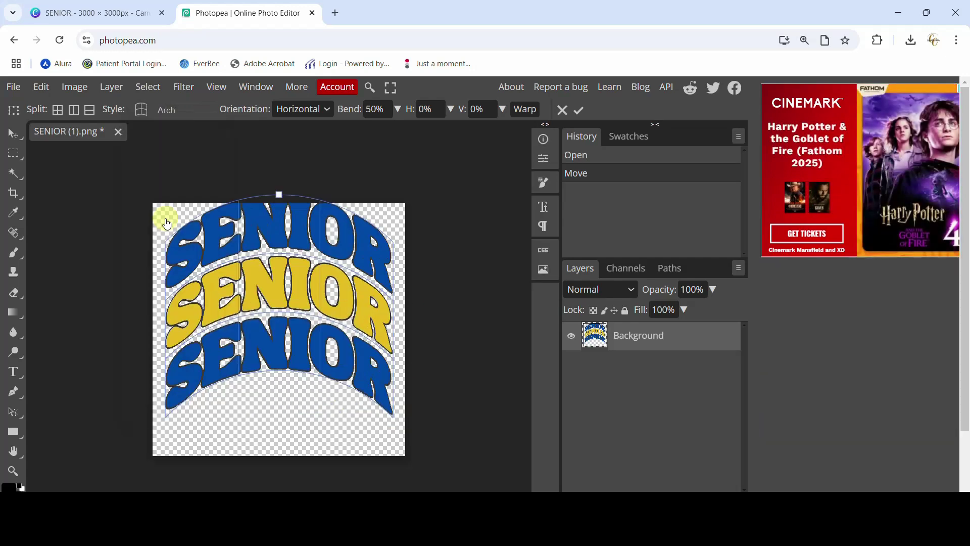
pyautogui.click(163, 111)
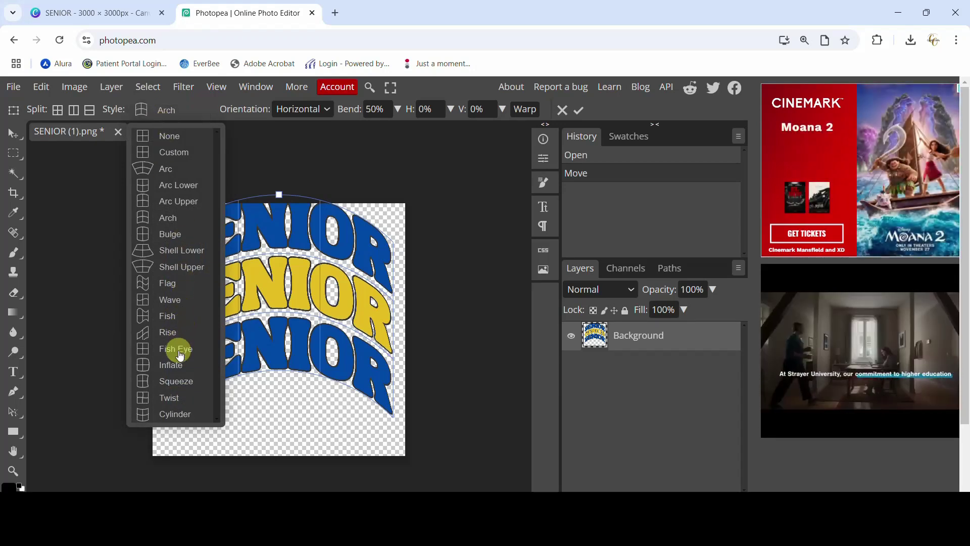
pyautogui.click(172, 398)
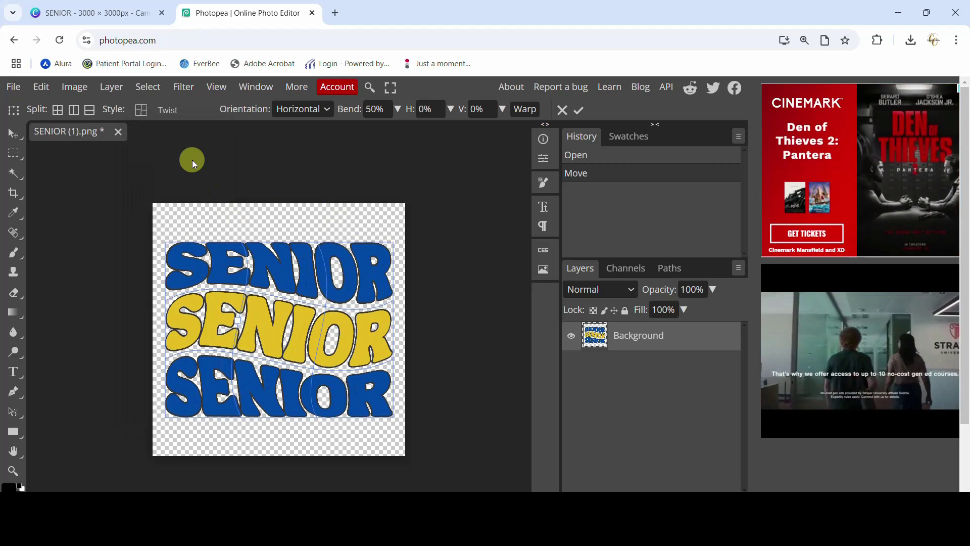
# Switch the warp to Custom and drag mesh points to bend the top SENIOR
pyautogui.click(167, 111)
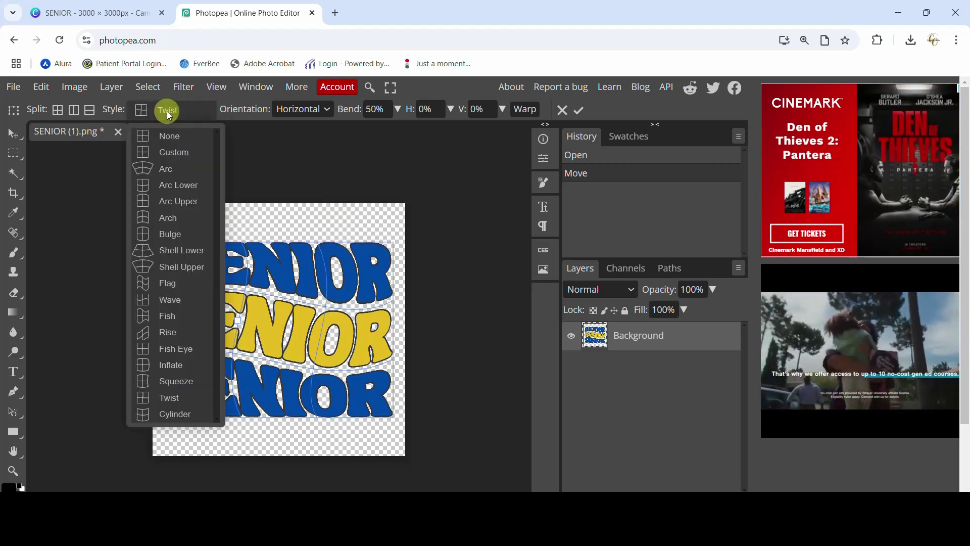
pyautogui.click(172, 155)
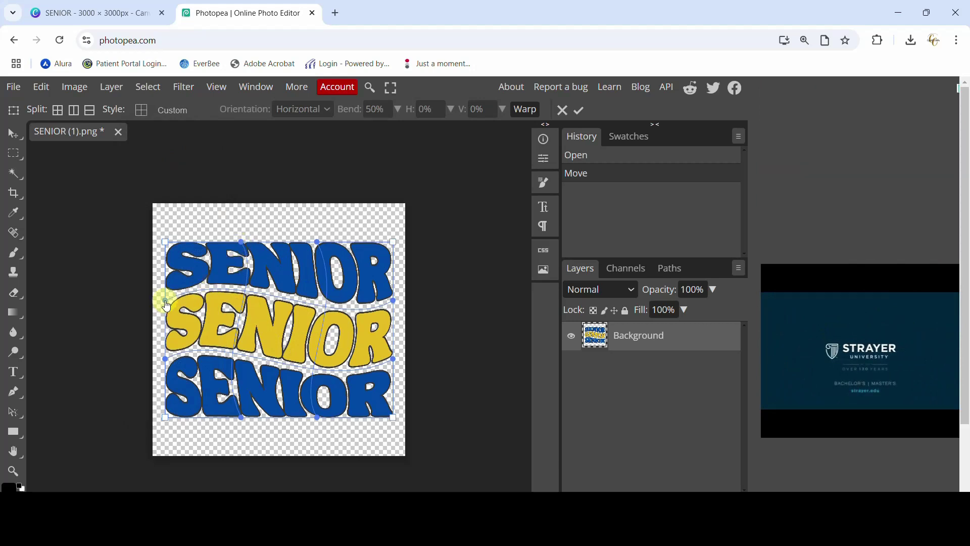
pyautogui.moveTo(167, 306); pyautogui.dragTo(196, 310)
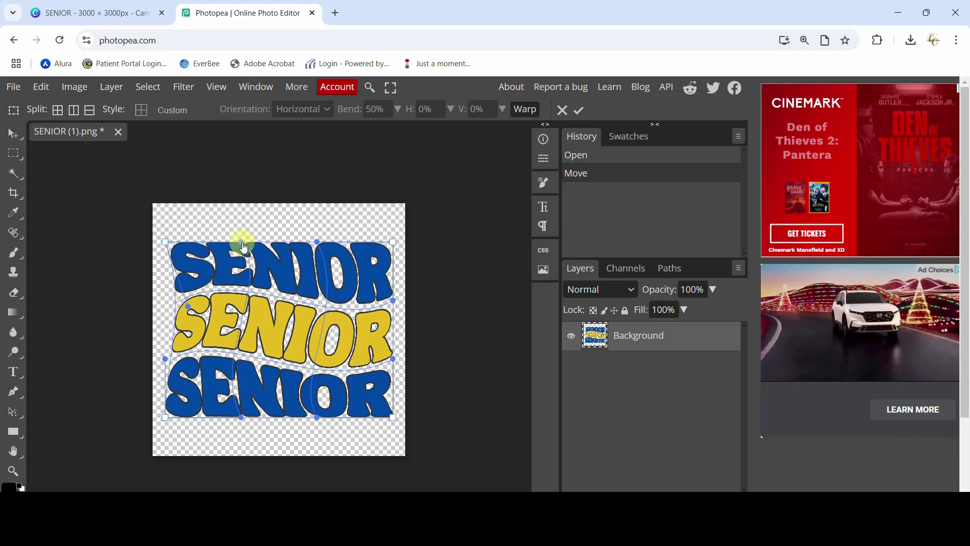
pyautogui.moveTo(255, 277); pyautogui.dragTo(209, 267)
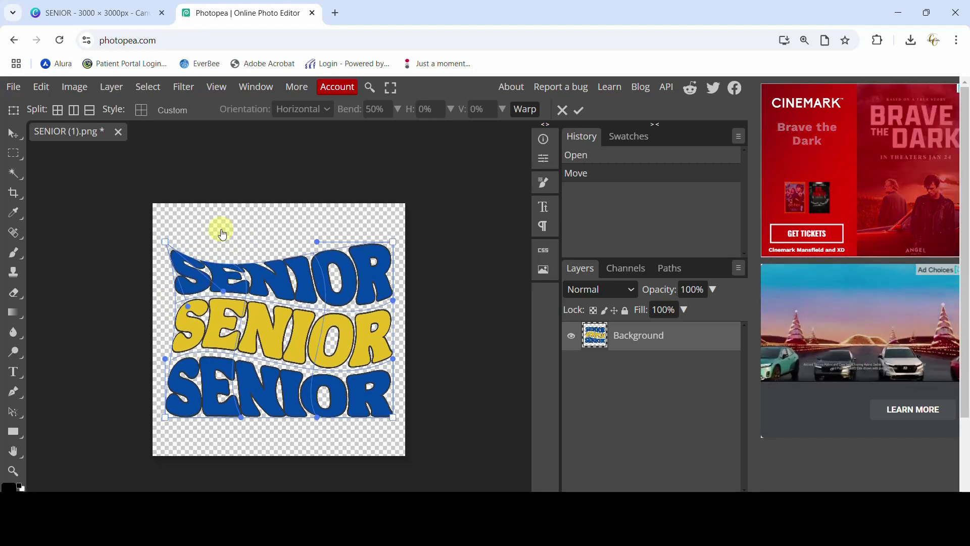
pyautogui.moveTo(222, 235); pyautogui.dragTo(309, 270)
pyautogui.click(172, 112)
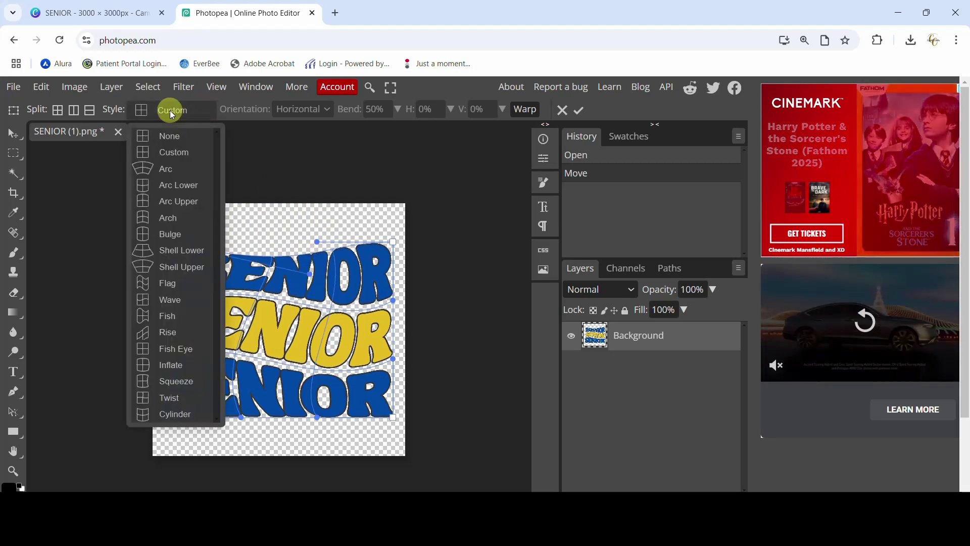
# Reset the warp to None, then commit an Inflate warp at -15% bend
pyautogui.click(166, 137)
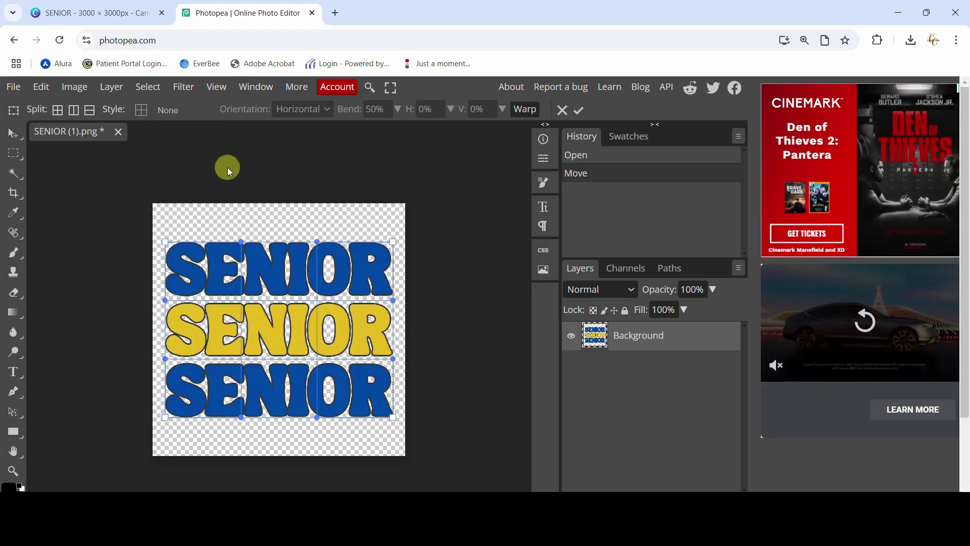
pyautogui.click(172, 111)
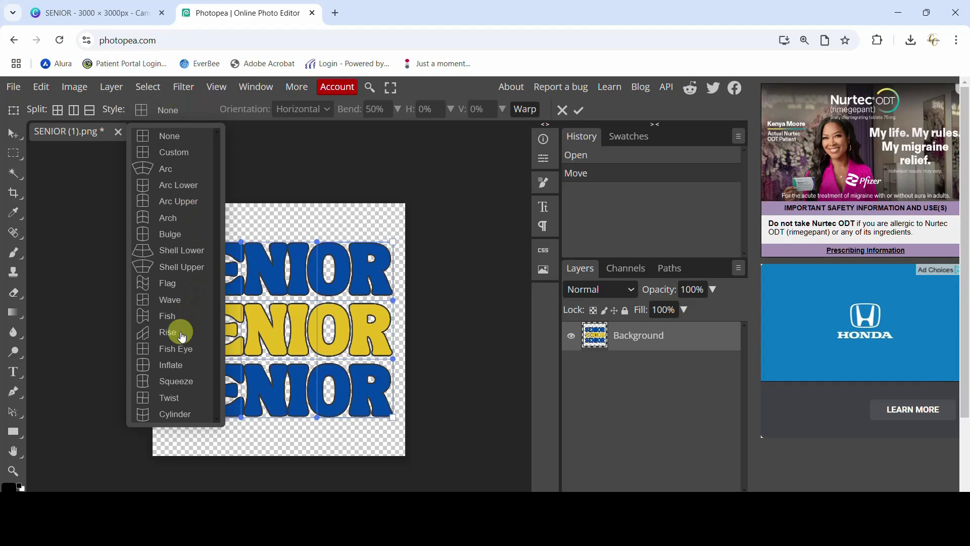
pyautogui.click(176, 369)
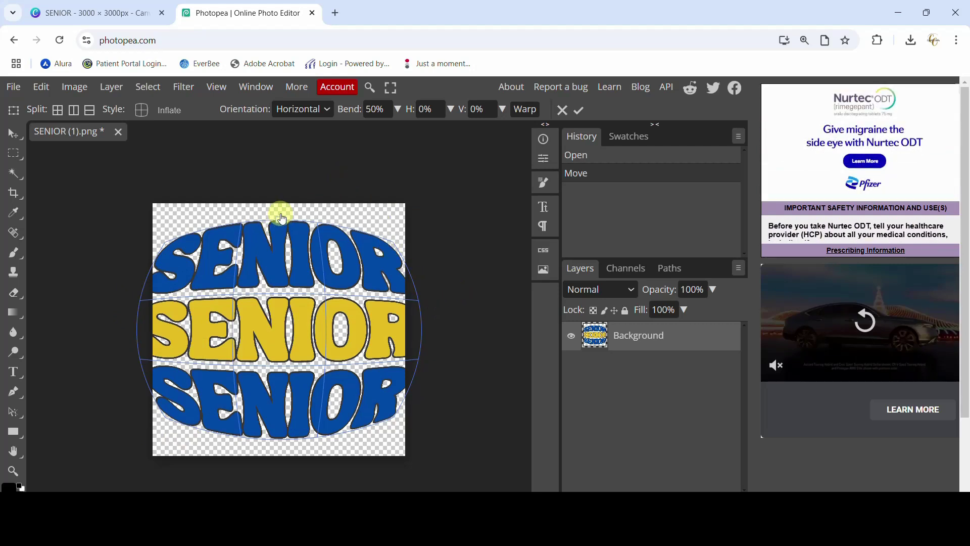
pyautogui.moveTo(282, 218); pyautogui.dragTo(282, 216)
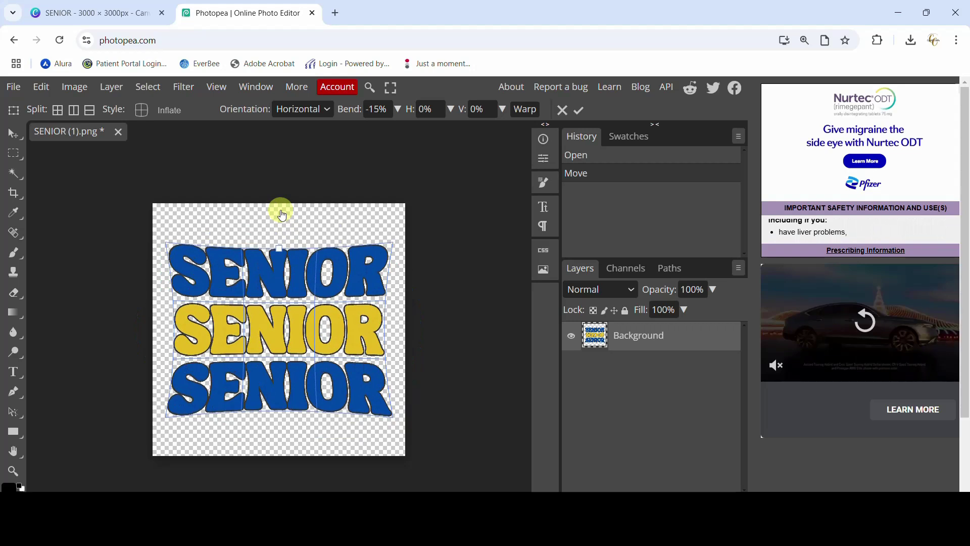
pyautogui.press('Return')
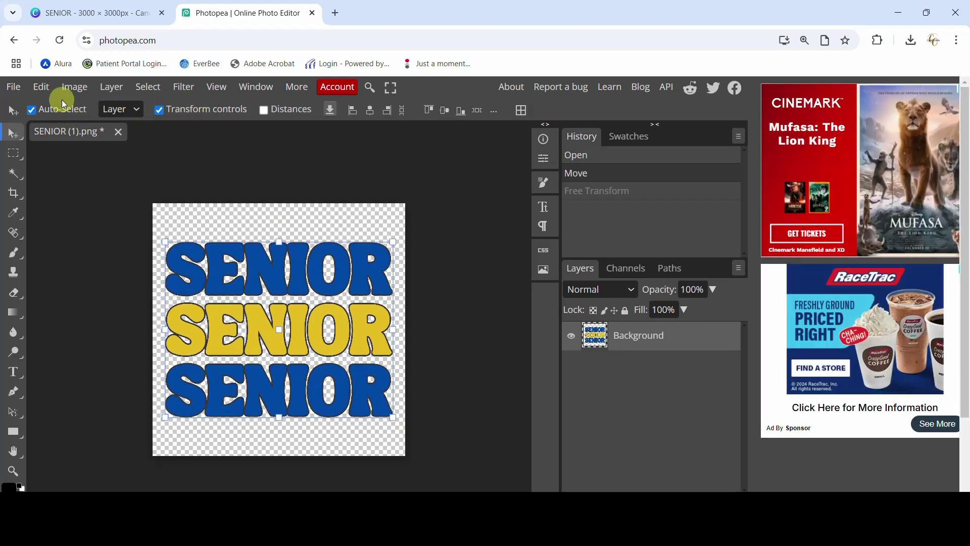
# Start a fresh Warp transform on the SENIOR image and open the warp styles
pyautogui.click(46, 86)
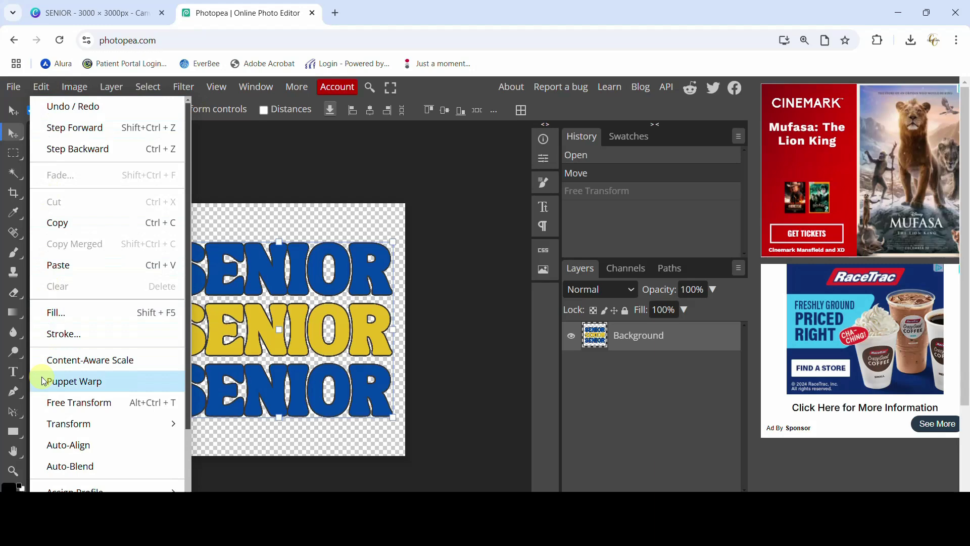
pyautogui.moveTo(47, 424)
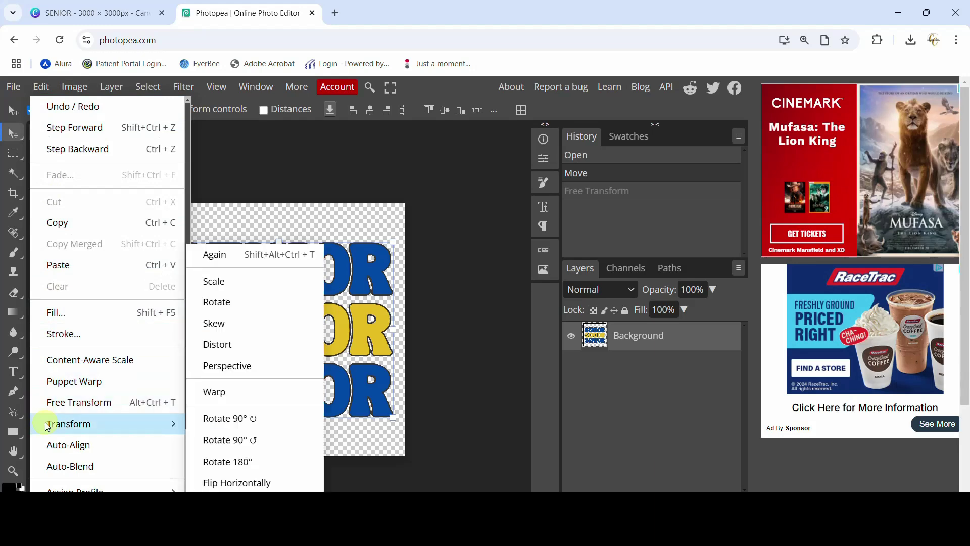
pyautogui.click(214, 392)
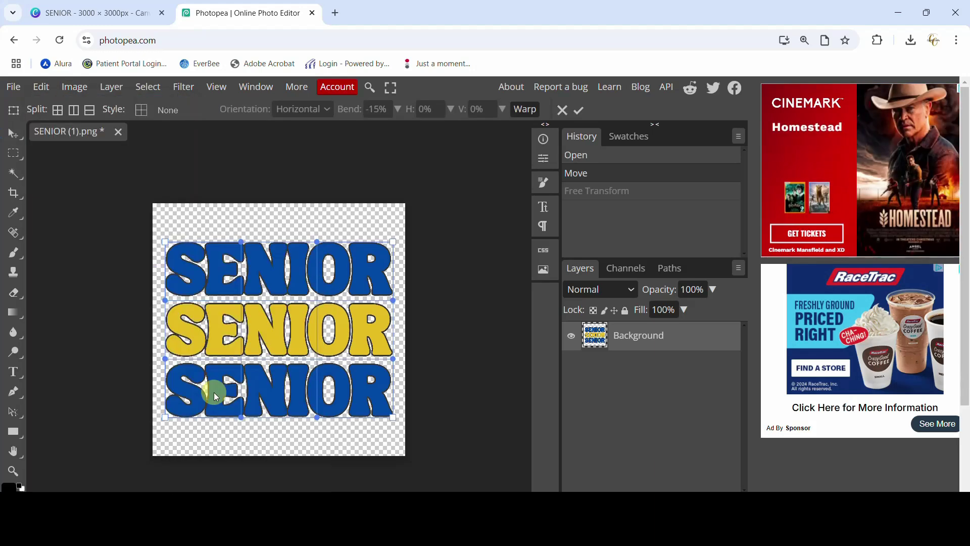
pyautogui.click(167, 116)
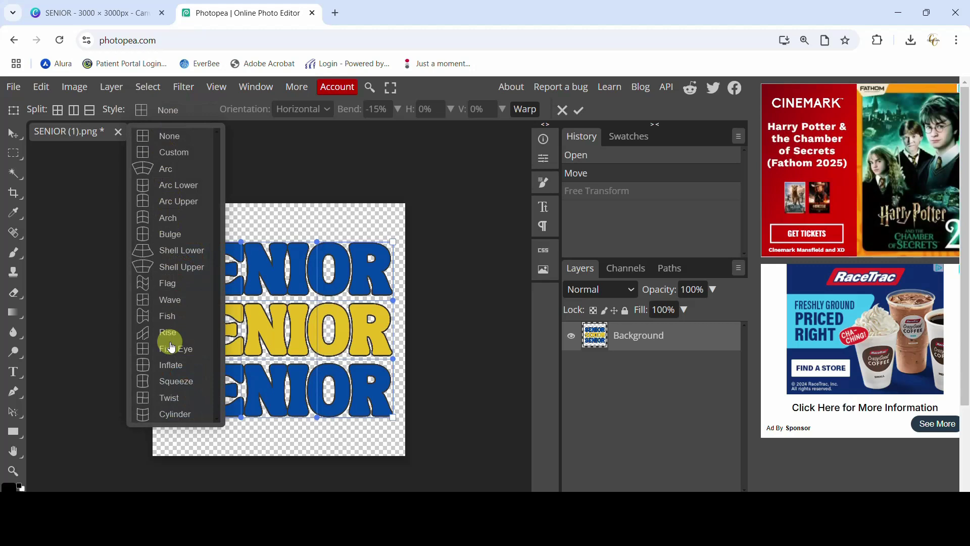
# Apply Inflate, convert it to Custom, and drag top and bottom handles outward into a globe shape
pyautogui.click(172, 366)
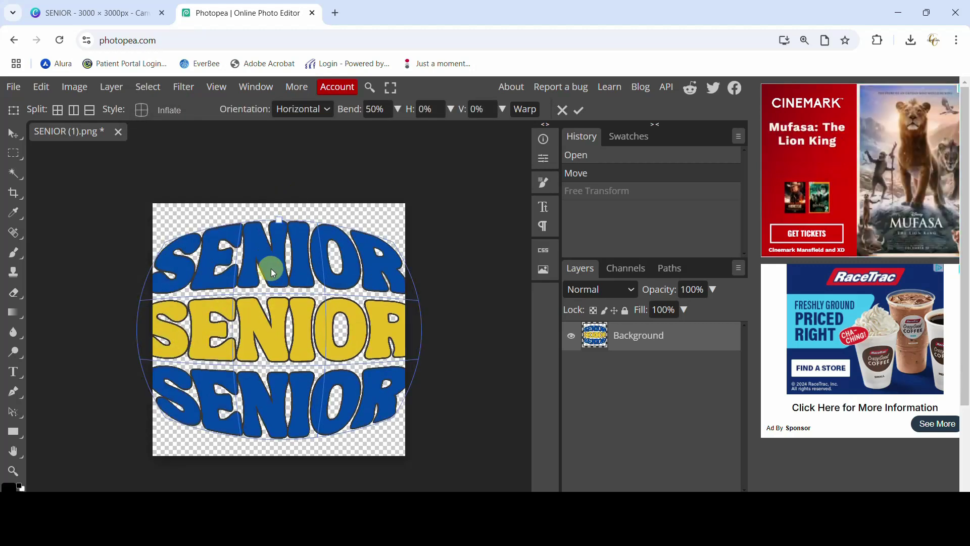
pyautogui.click(168, 111)
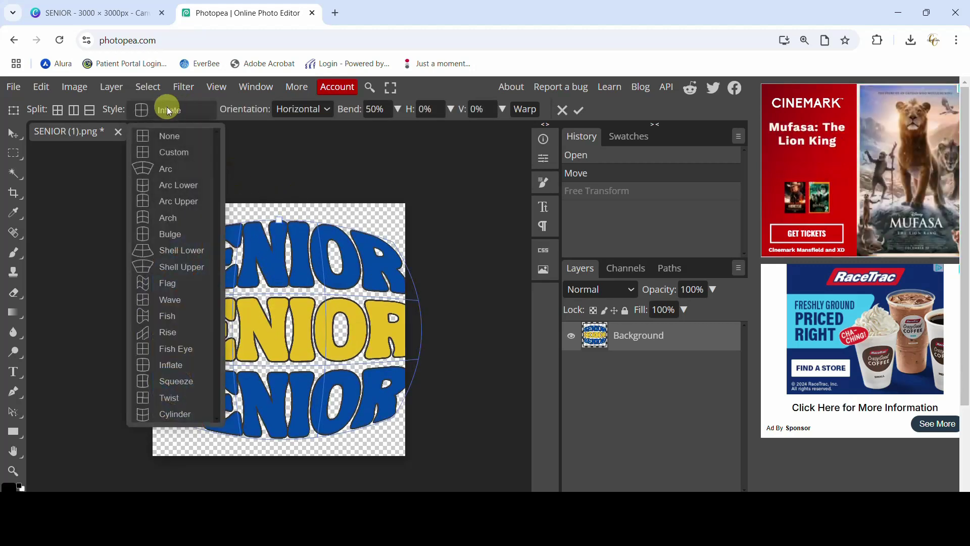
pyautogui.click(168, 154)
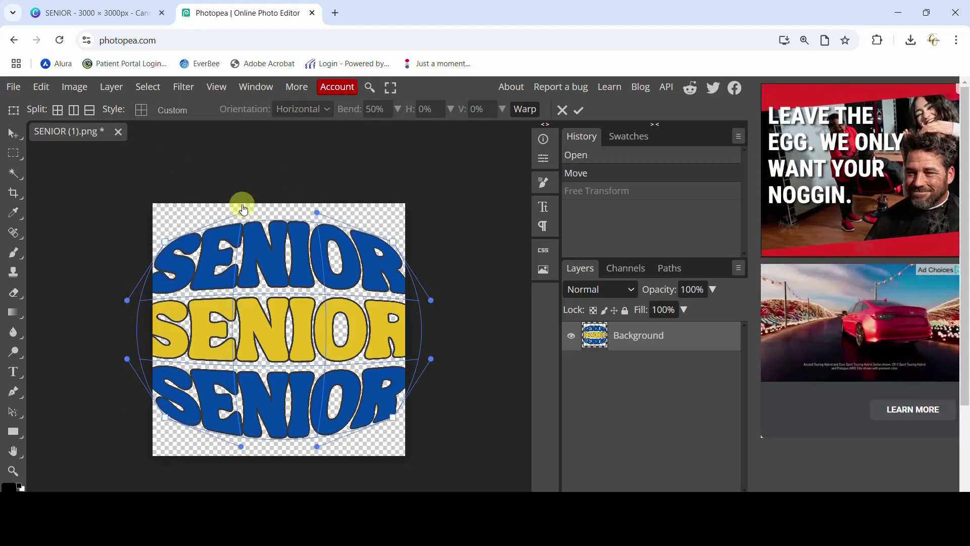
pyautogui.moveTo(244, 202); pyautogui.dragTo(243, 196)
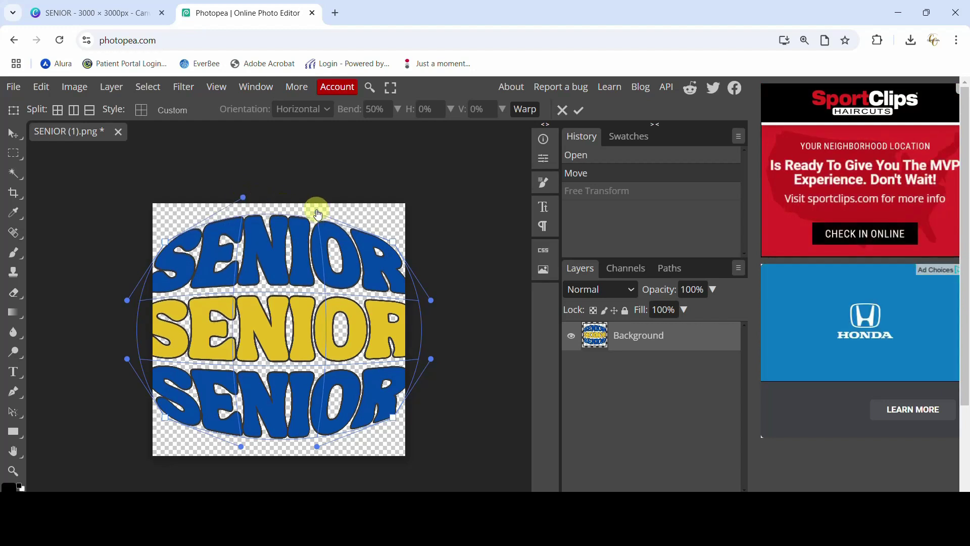
pyautogui.moveTo(318, 207); pyautogui.dragTo(317, 203)
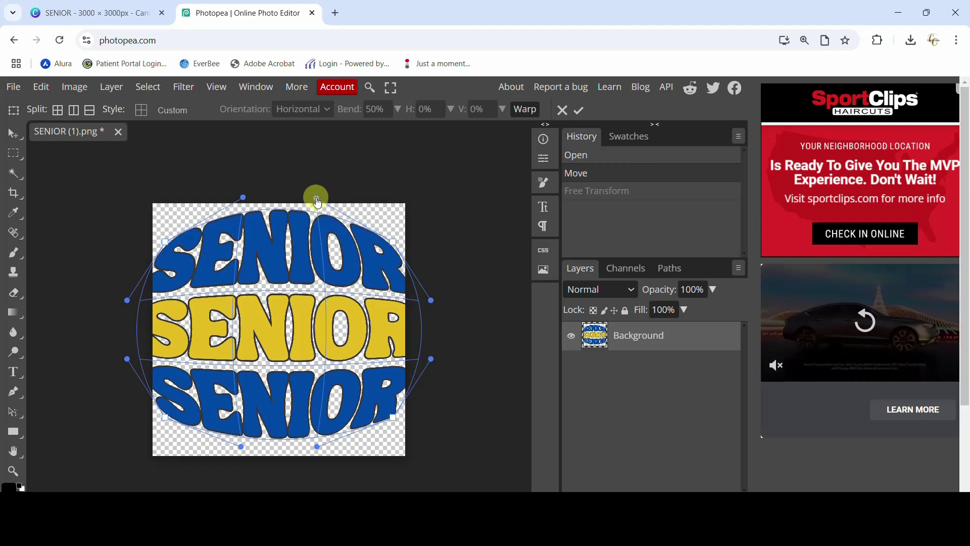
pyautogui.moveTo(317, 202); pyautogui.dragTo(317, 196)
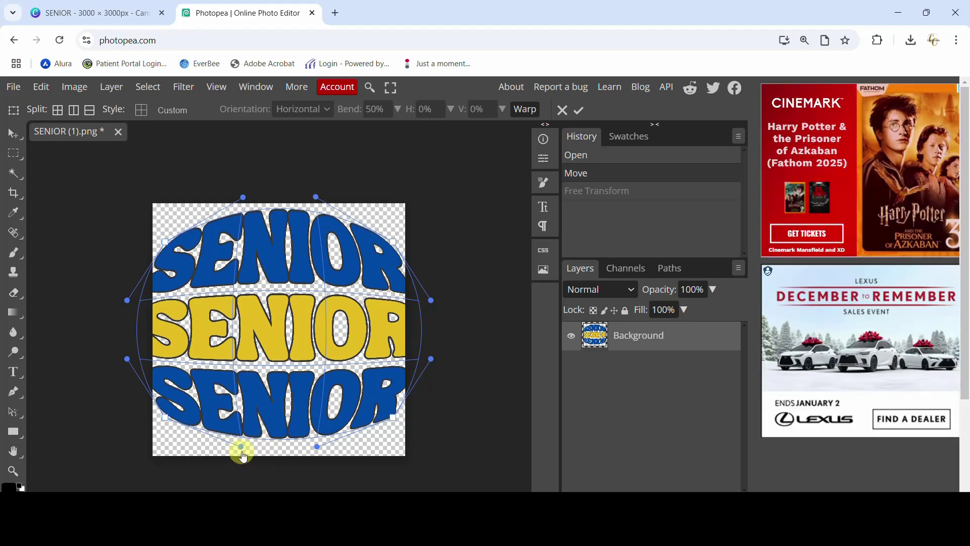
pyautogui.moveTo(241, 464); pyautogui.dragTo(242, 464)
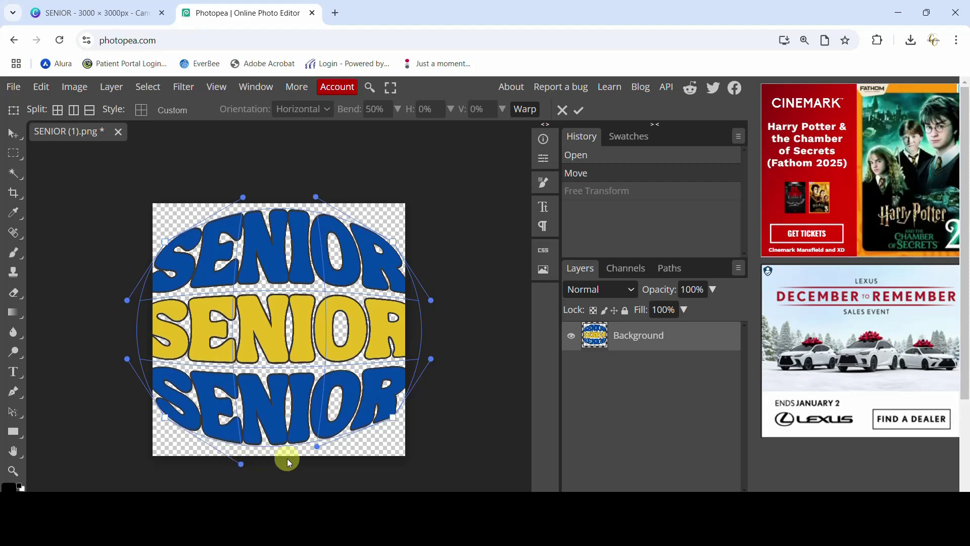
pyautogui.moveTo(318, 467); pyautogui.dragTo(316, 465)
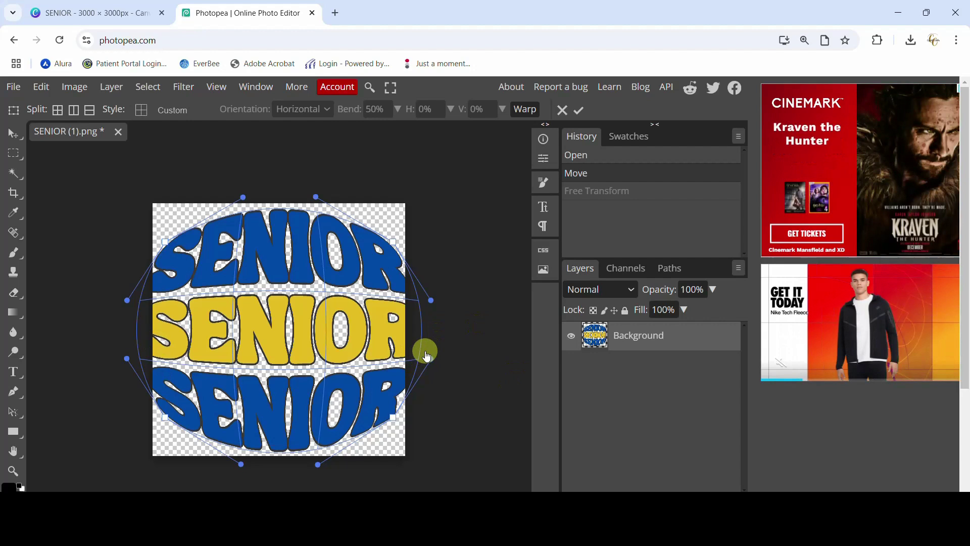
# Commit the inflated warp, then scale the SENIOR artwork to 85.84% and centre it on the canvas
pyautogui.click(579, 113)
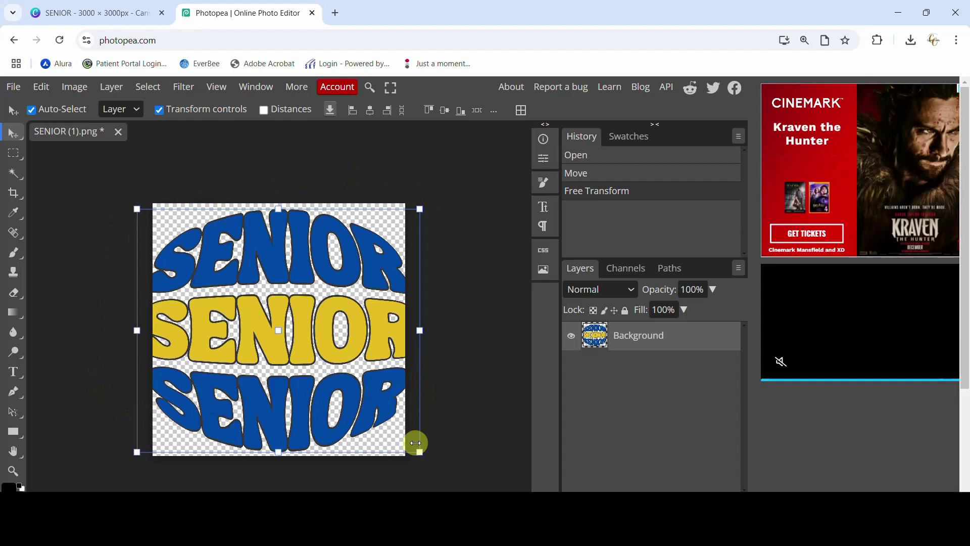
pyautogui.moveTo(418, 453); pyautogui.dragTo(380, 418)
pyautogui.moveTo(287, 341); pyautogui.dragTo(296, 354)
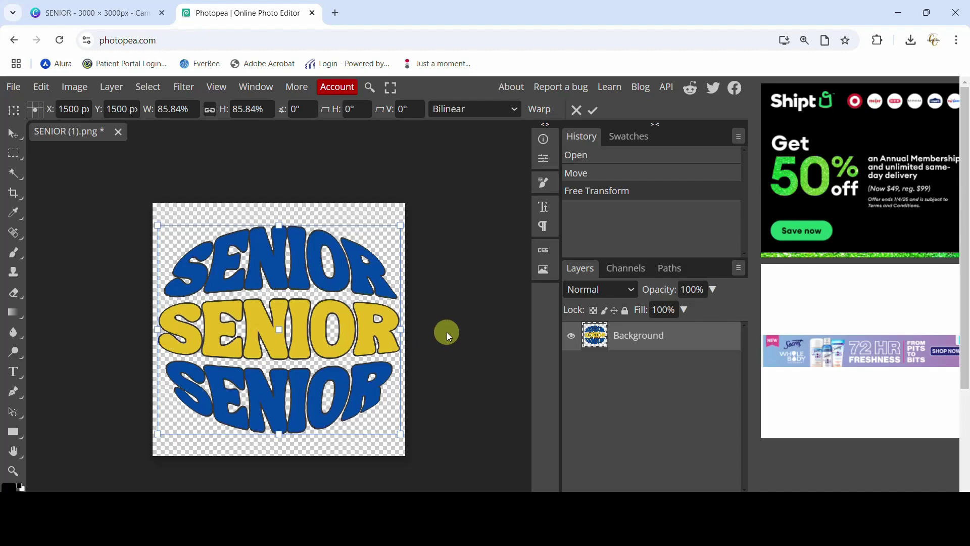
# Start a PNG export of the warped design and confirm the 3000 × 3000 px size
pyautogui.click(18, 88)
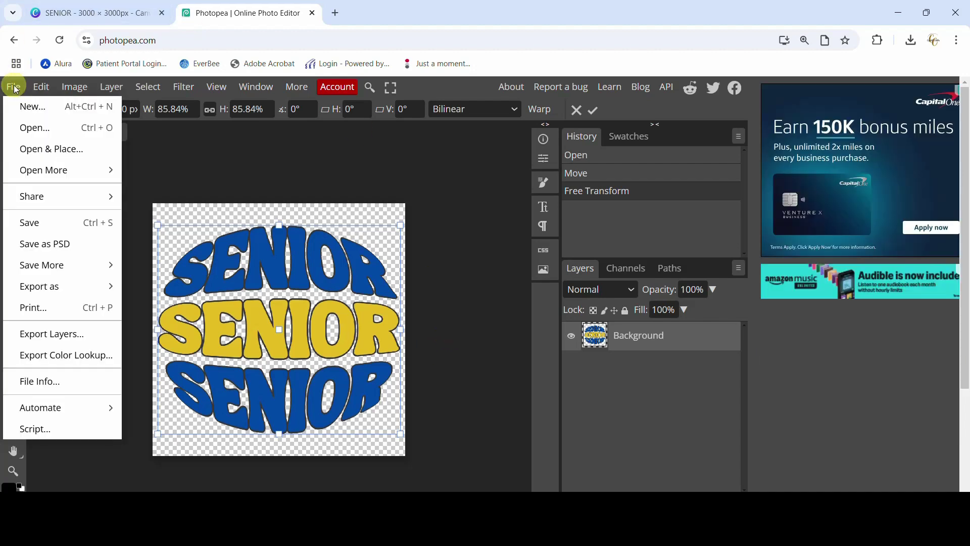
pyautogui.moveTo(42, 289)
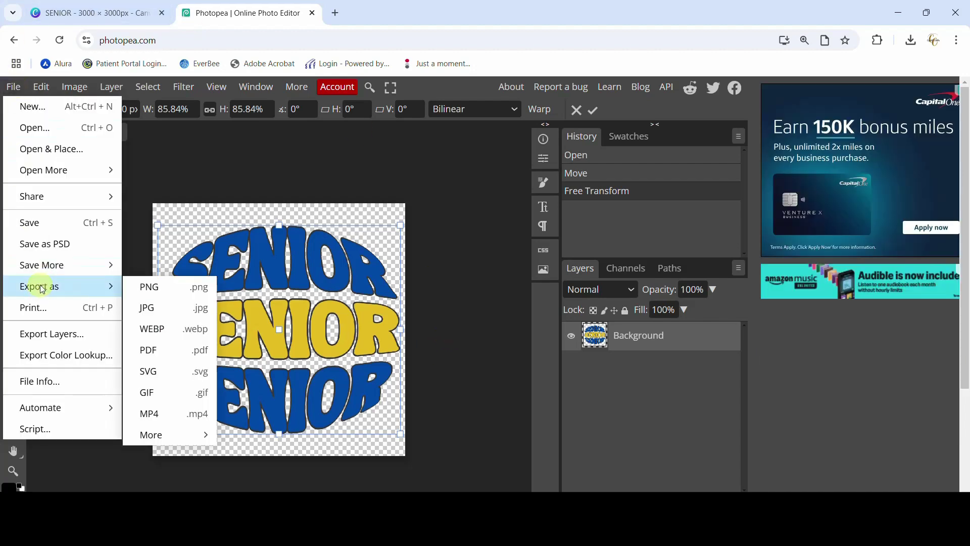
pyautogui.click(156, 287)
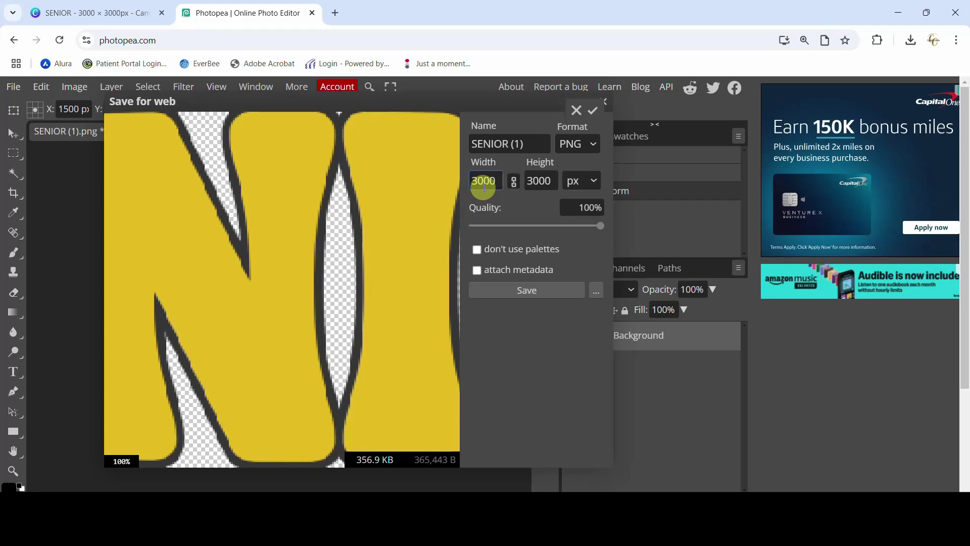
pyautogui.click(536, 183)
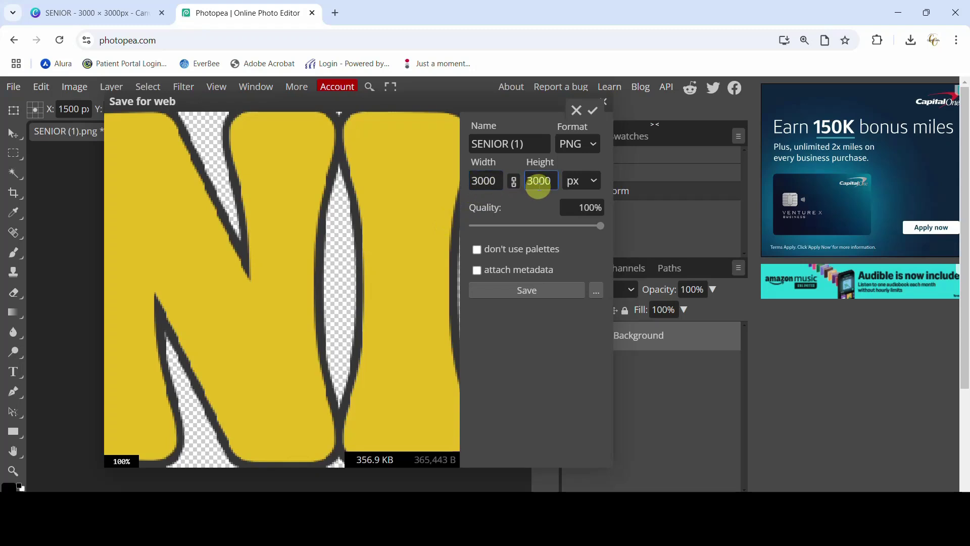
pyautogui.click(111, 7)
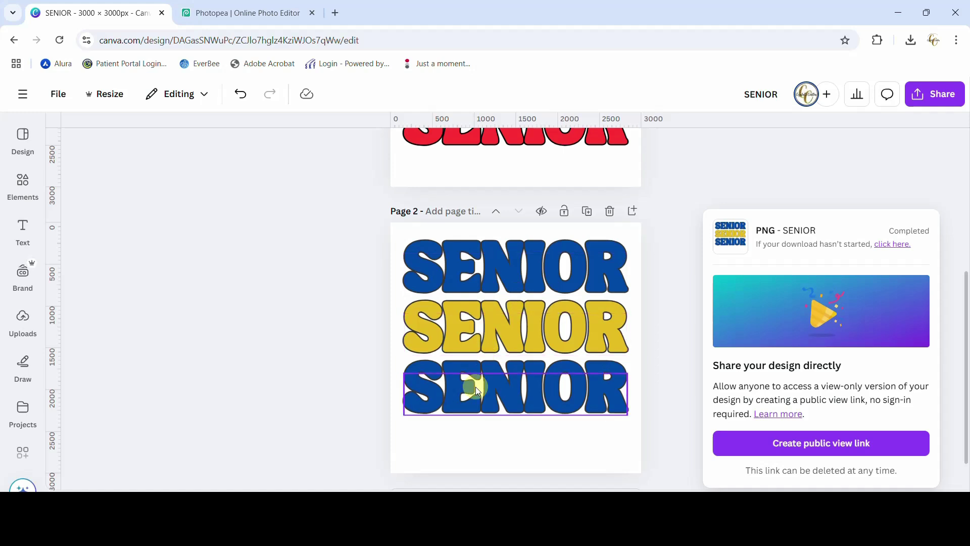
pyautogui.click(250, 16)
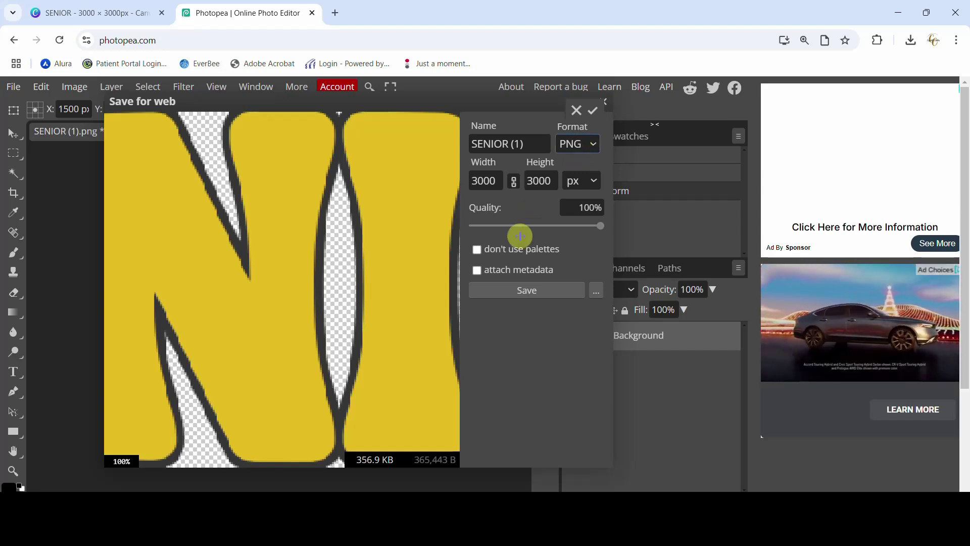
# Save the PNG and inspect the downloaded SENIOR (1) (1).png before returning to the browser
pyautogui.click(515, 291)
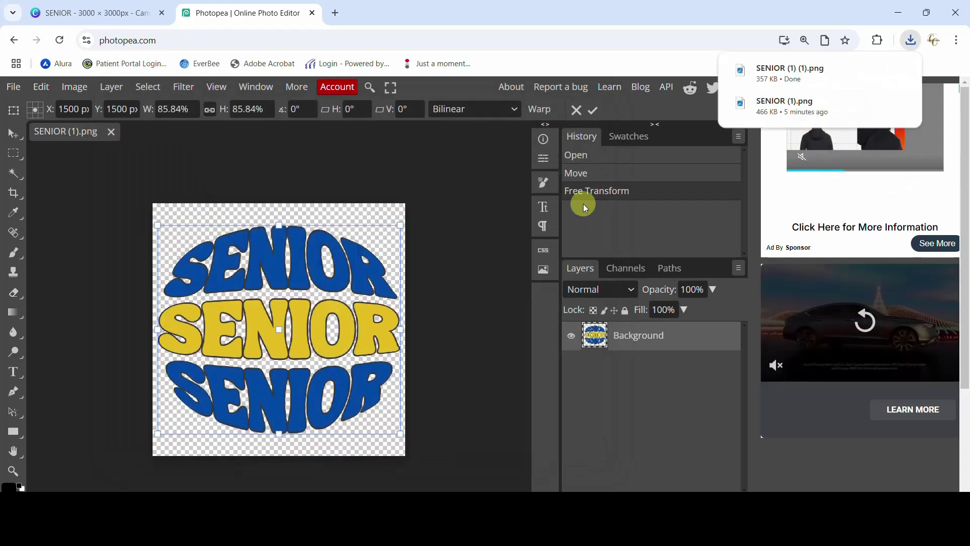
pyautogui.moveTo(778, 82)
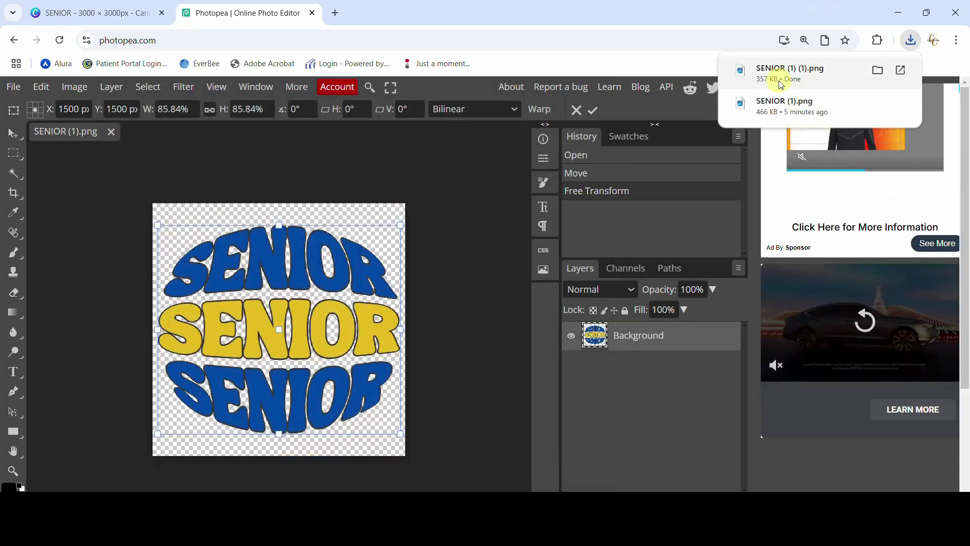
pyautogui.click(780, 83)
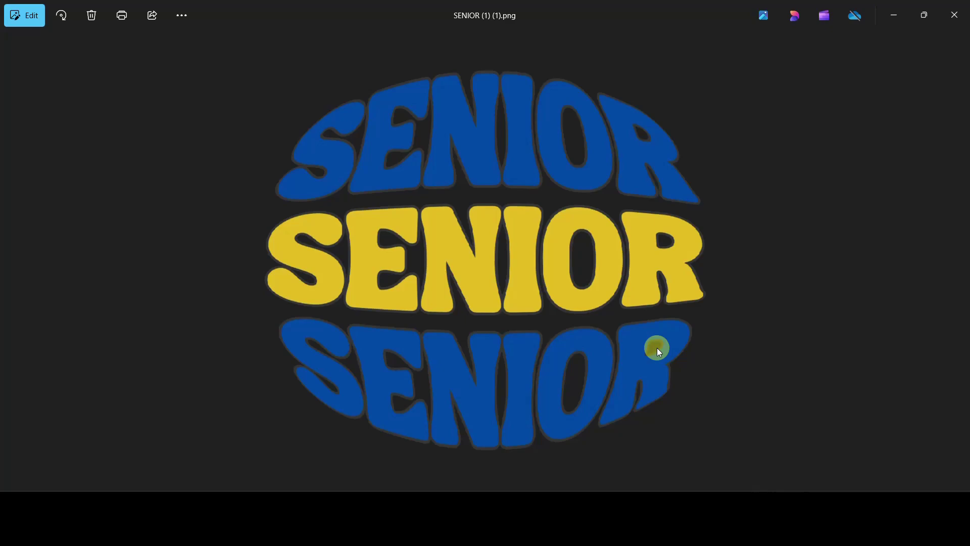
pyautogui.hotkey('alt', 'Tab')
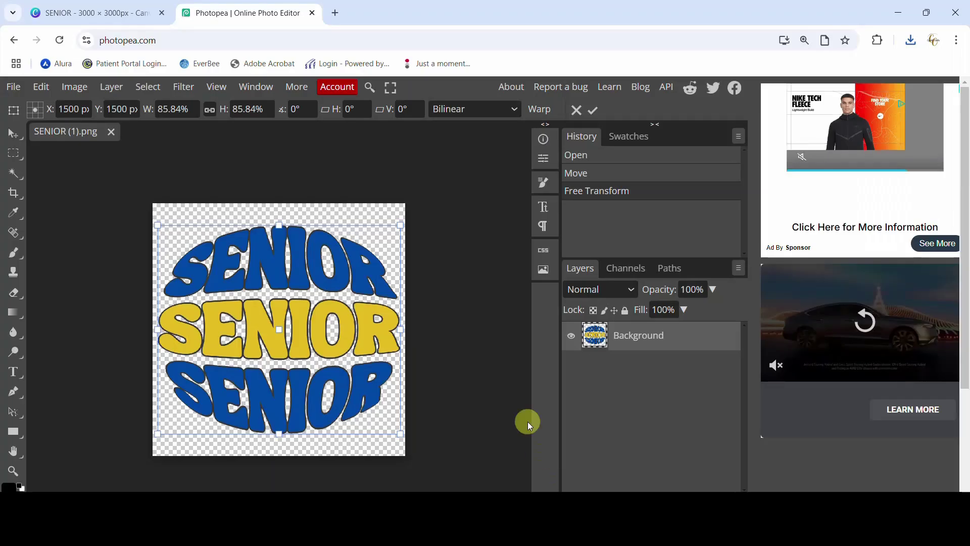
# Back in Canva, add a new blank Page 3 to the design
pyautogui.click(52, 15)
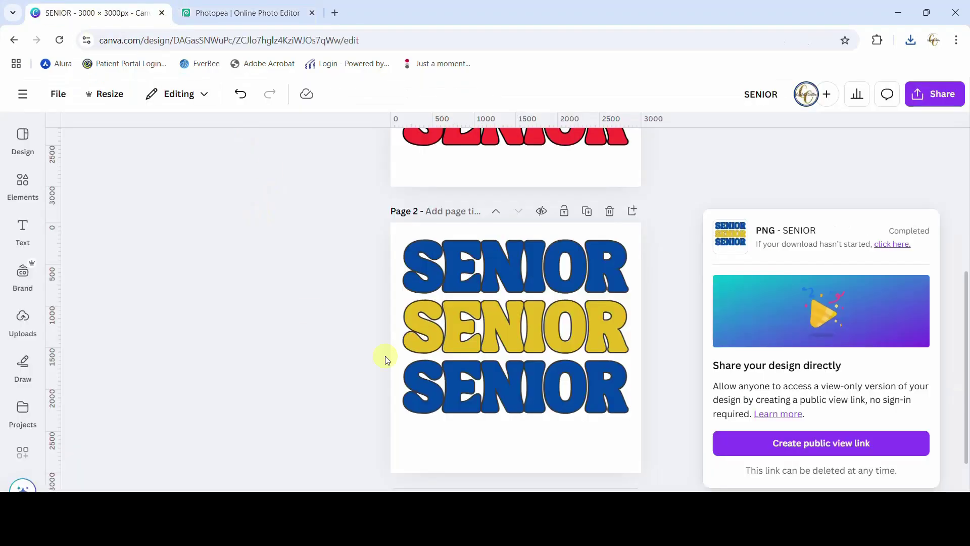
pyautogui.scroll(-1, 498, 379)
pyautogui.click(527, 467)
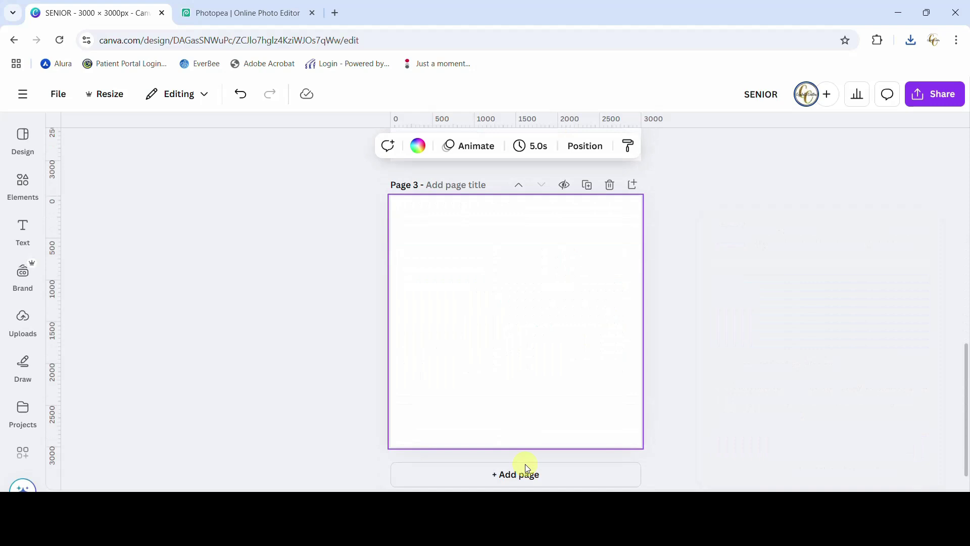
# Upload SENIOR (1) (1).png from the Downloads folder onto Page 3
pyautogui.click(19, 188)
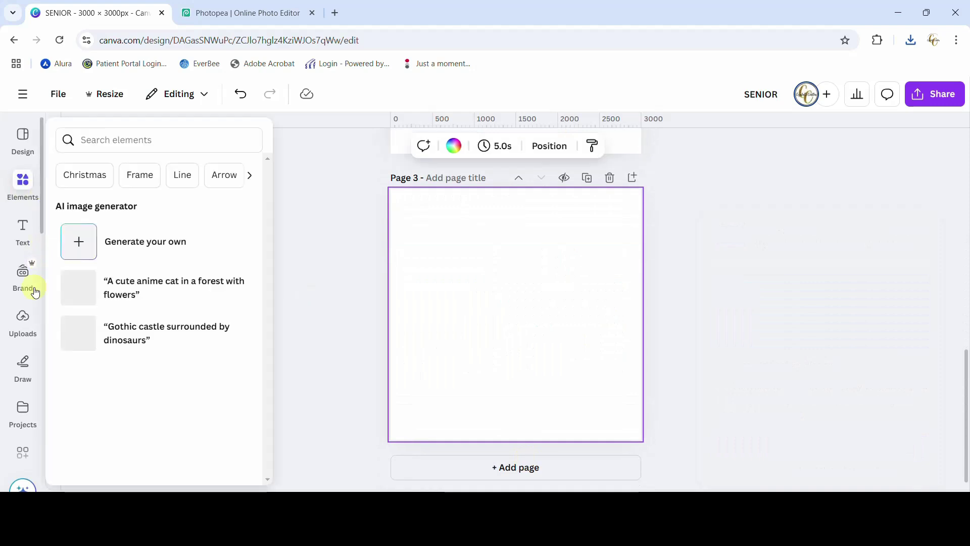
pyautogui.click(24, 331)
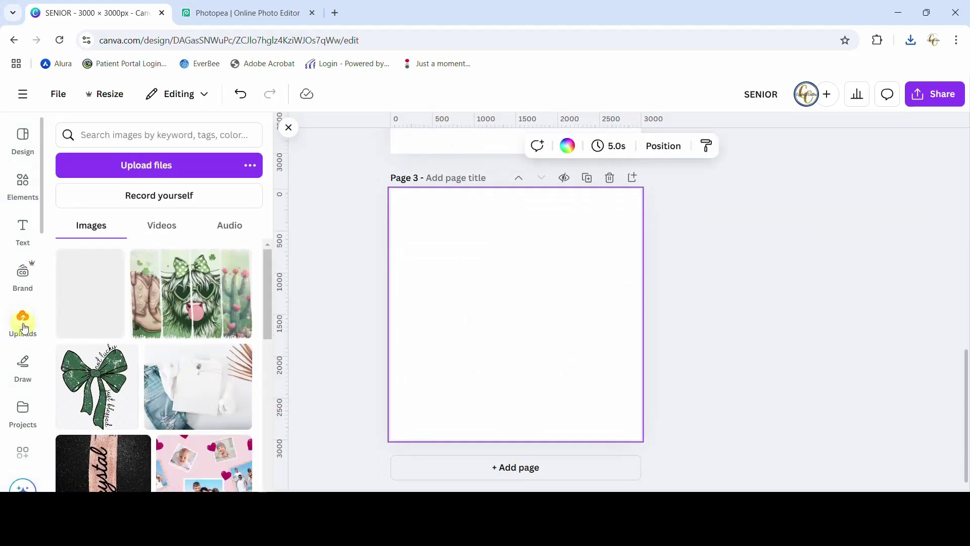
pyautogui.click(116, 173)
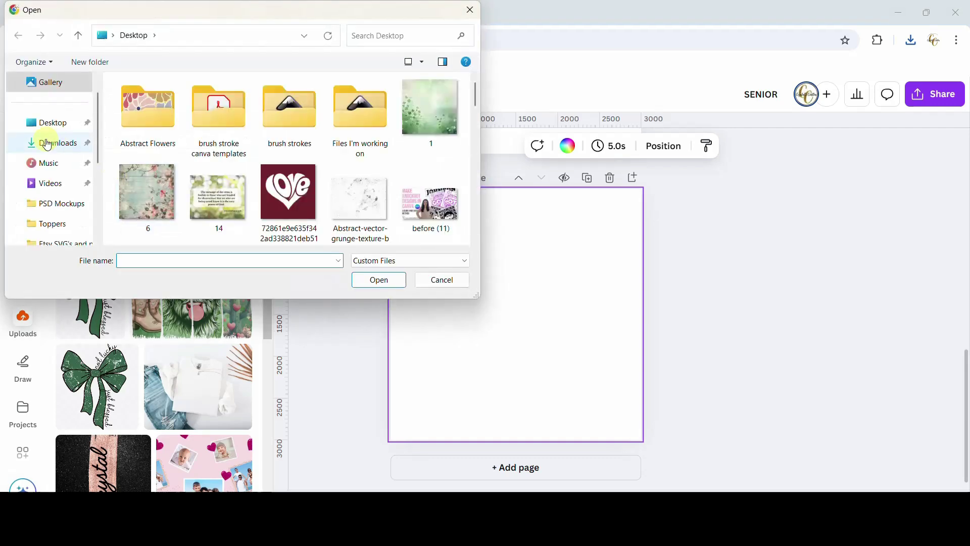
pyautogui.click(50, 143)
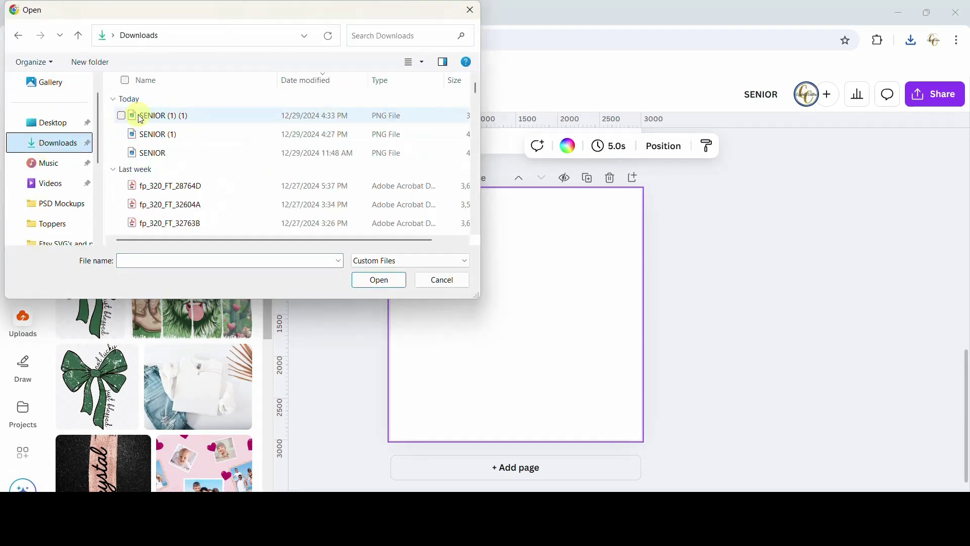
pyautogui.click(136, 115)
pyautogui.click(379, 279)
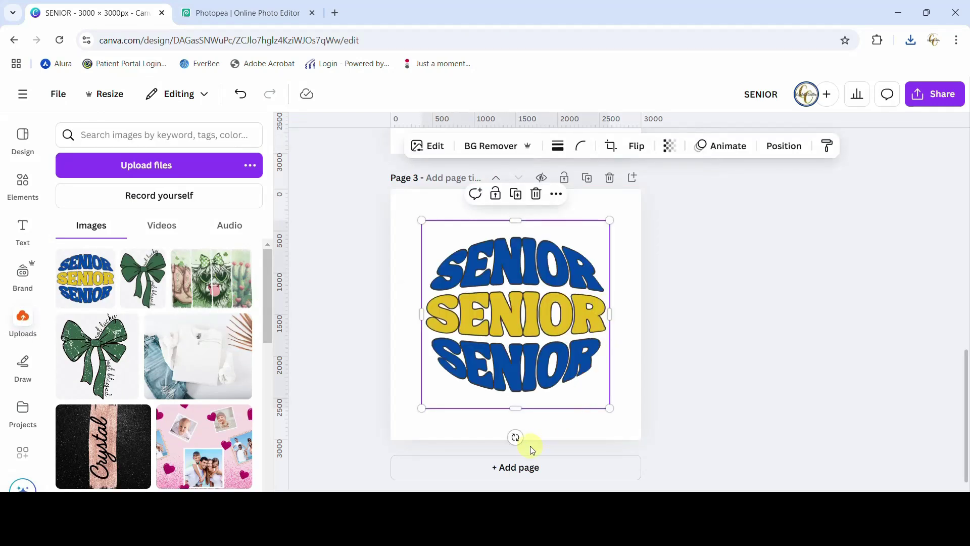
# Enlarge the SENIOR image to fill Page 3 and centre it
pyautogui.moveTo(480, 368); pyautogui.dragTo(464, 401)
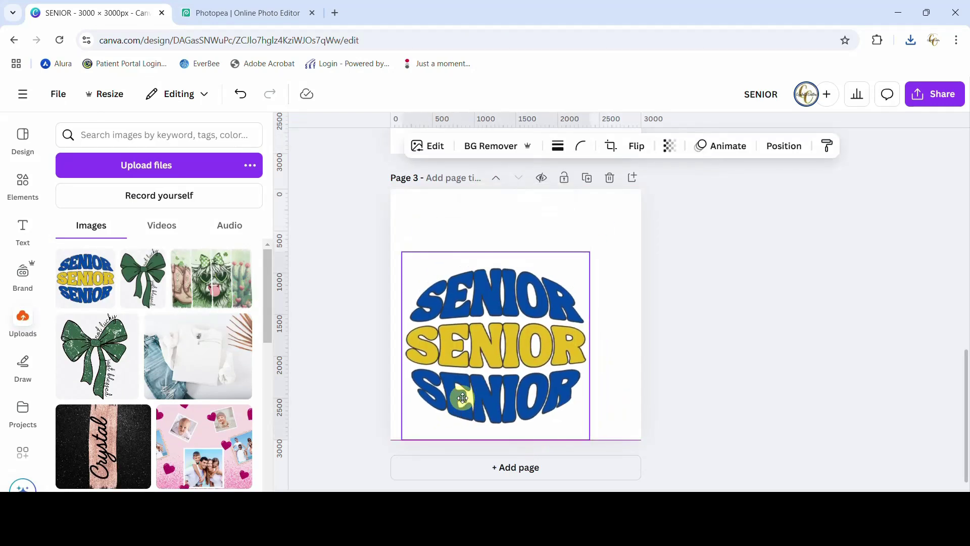
pyautogui.moveTo(591, 249); pyautogui.dragTo(640, 186)
pyautogui.moveTo(545, 295); pyautogui.dragTo(538, 296)
pyautogui.scroll(2, 689, 320)
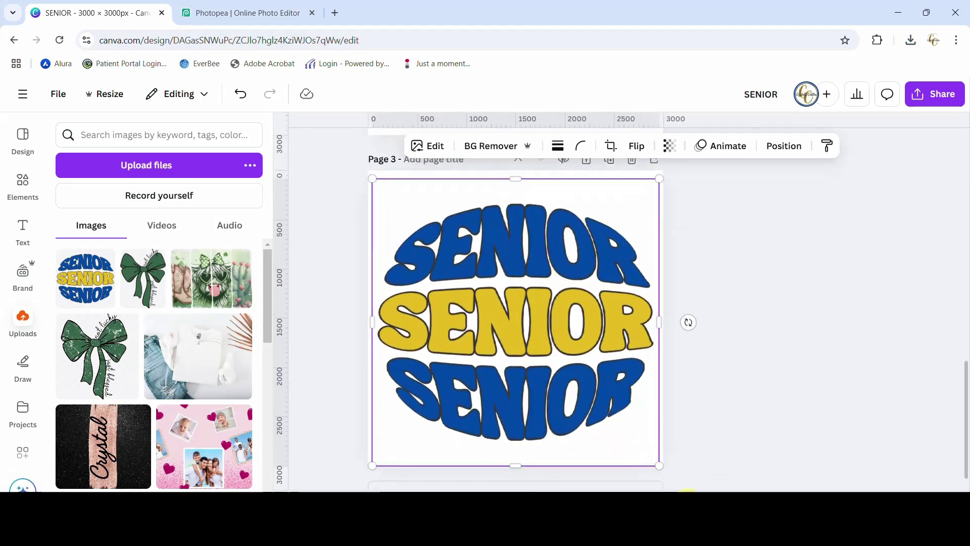
pyautogui.click(764, 409)
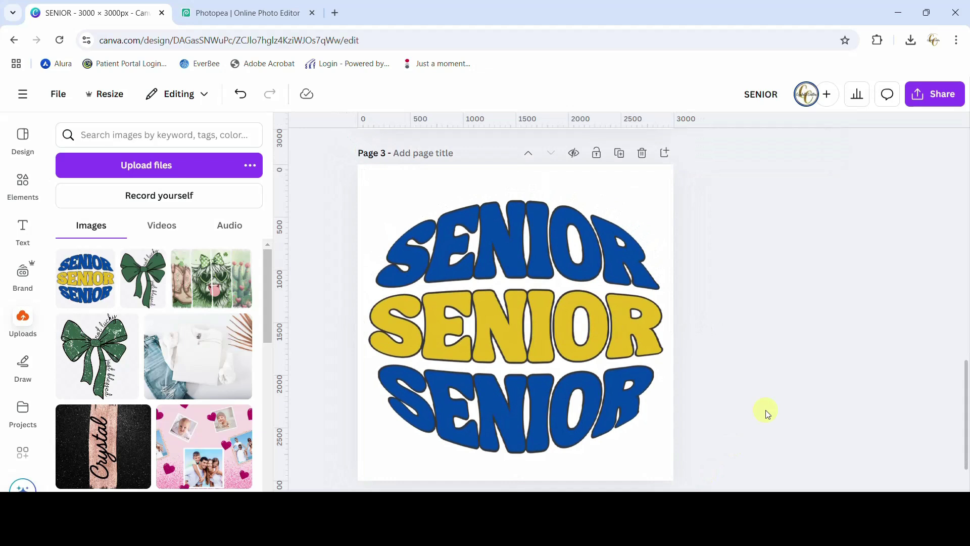
pyautogui.click(500, 299)
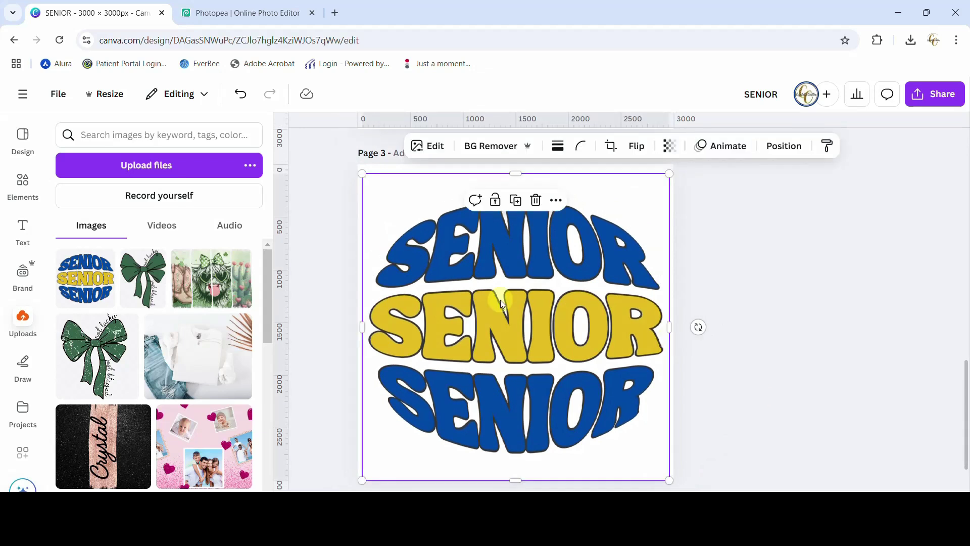
pyautogui.write('t2024')
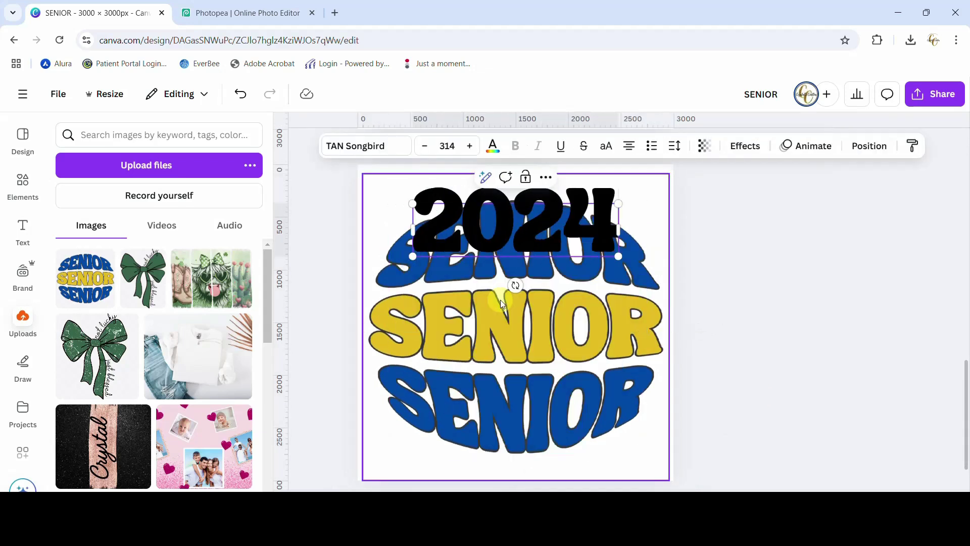
pyautogui.click(692, 214)
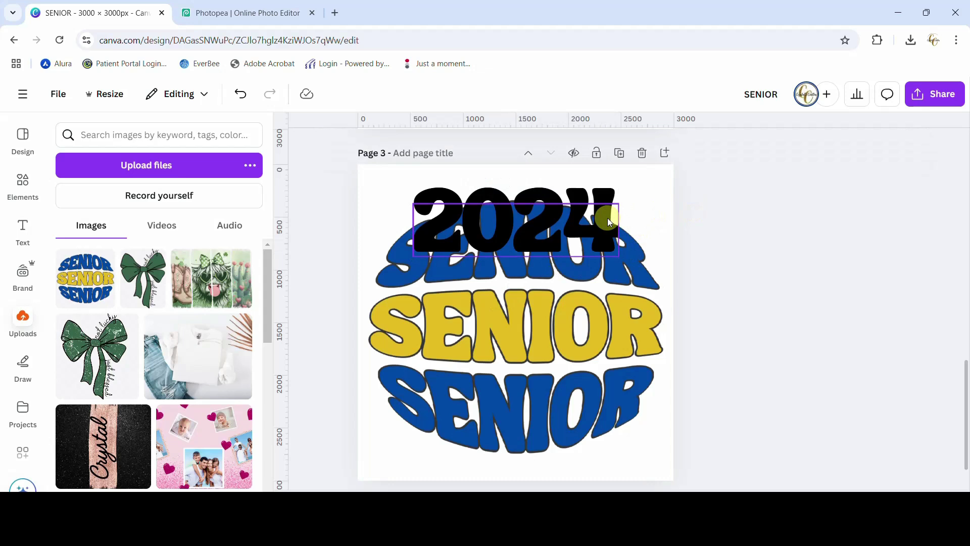
pyautogui.moveTo(607, 217); pyautogui.dragTo(606, 322)
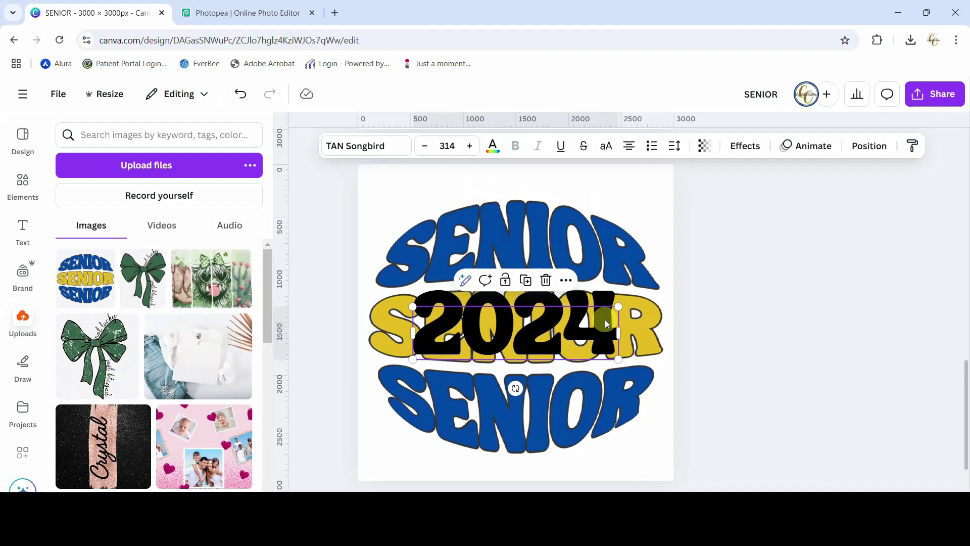
pyautogui.press('Delete')
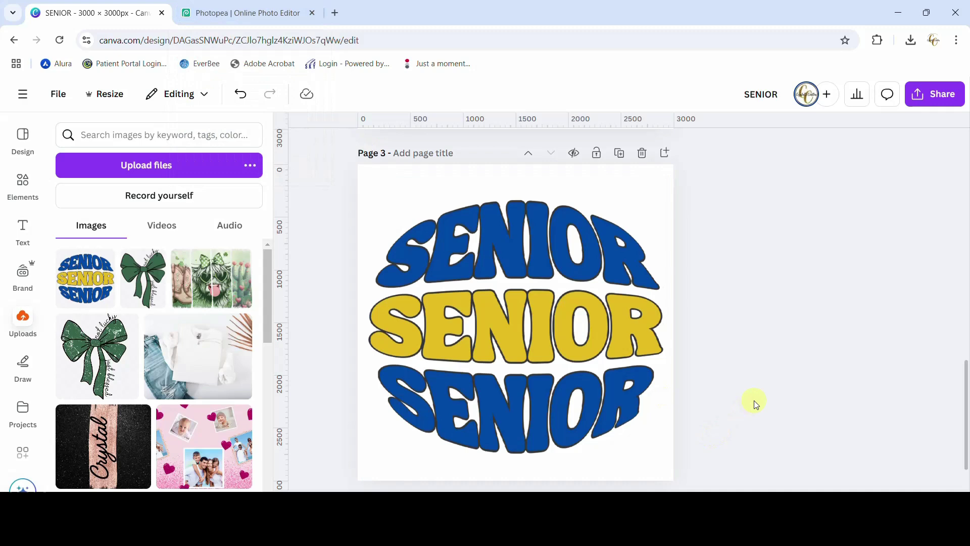
pyautogui.scroll(5, 754, 401)
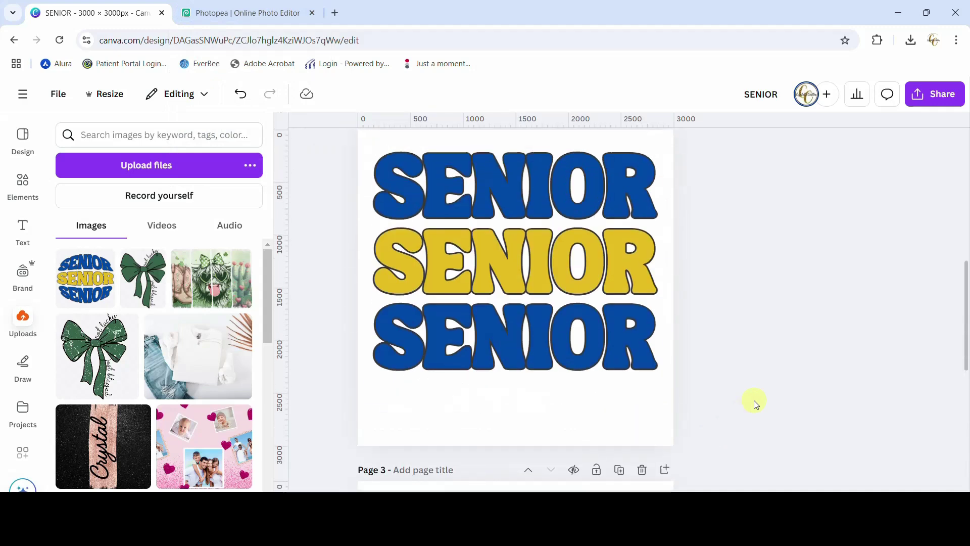
pyautogui.scroll(5, 754, 400)
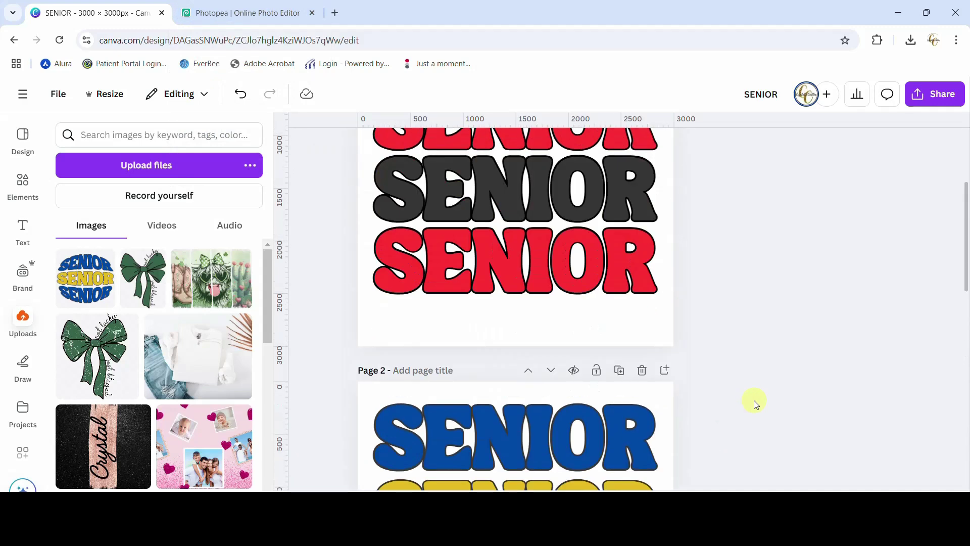